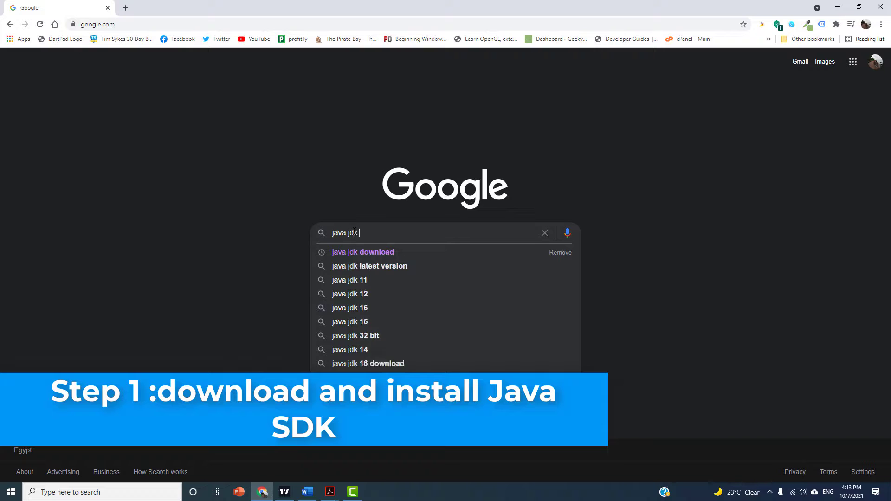
- Search Google for "java jdk download" and open Oracle's Java Downloads page from the results
key("Down")
key("Return")
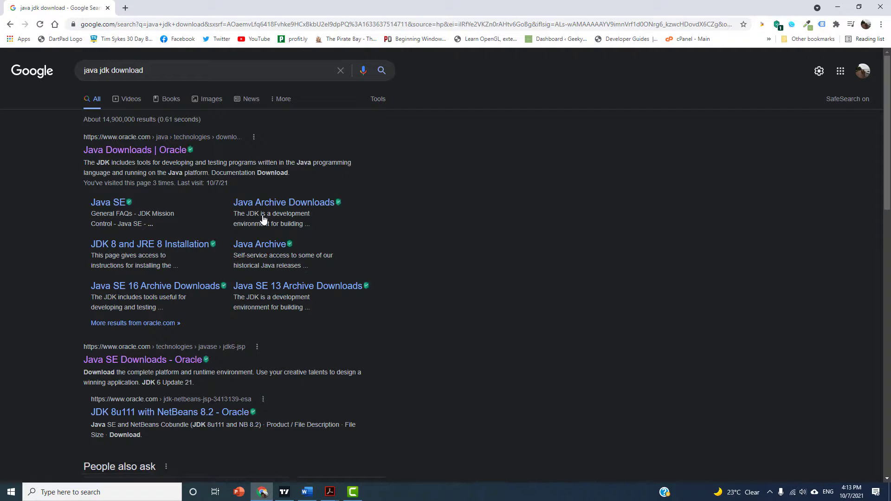
left_click(137, 152)
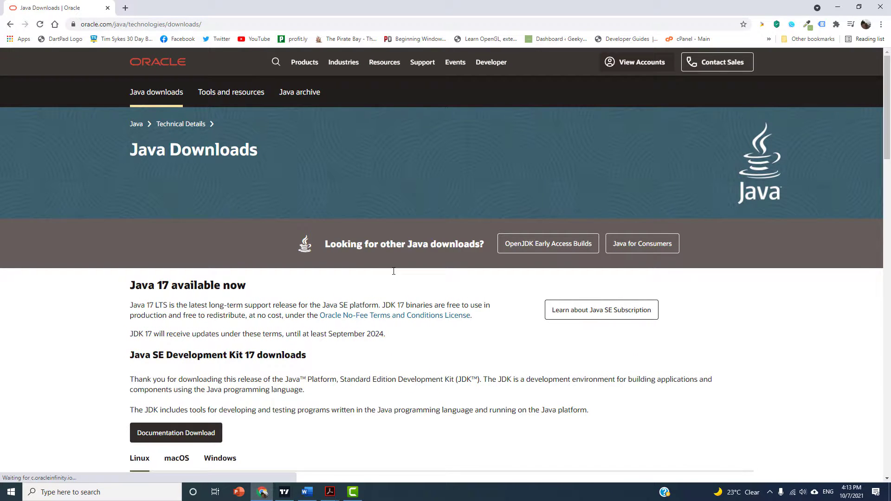
- Start downloading the Windows x64 Installer for JDK 17, jdk-17_windows-x64_bin.exe
scroll(393, 271, "down", 6)
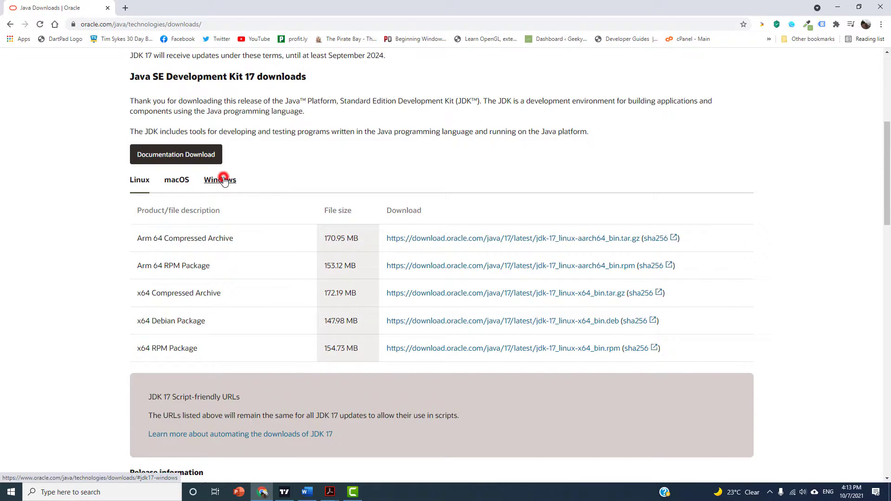
left_click(224, 181)
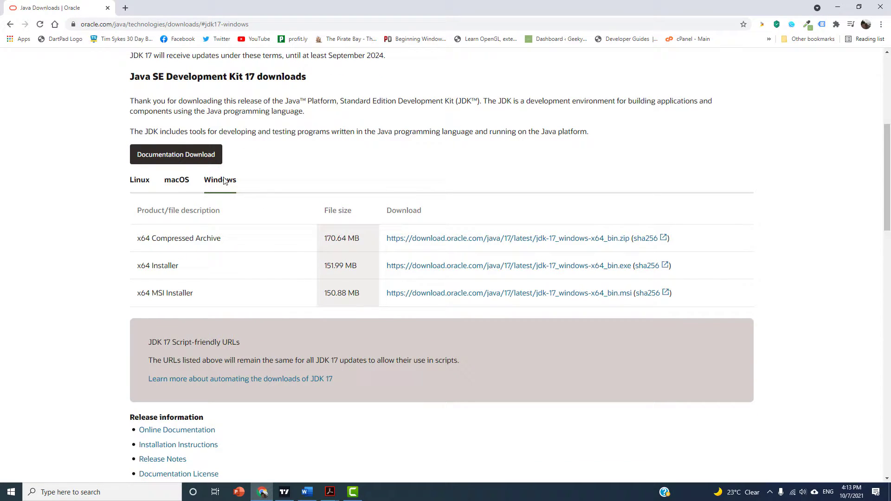
left_click(494, 266)
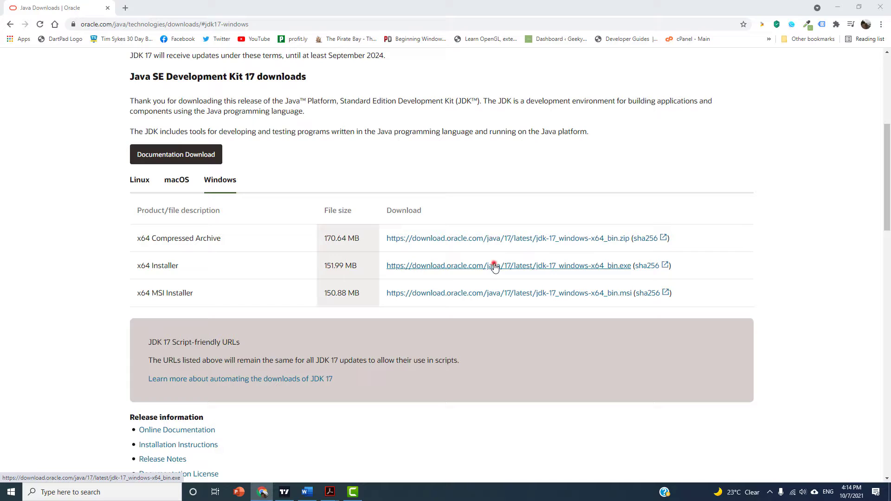
left_click(495, 266)
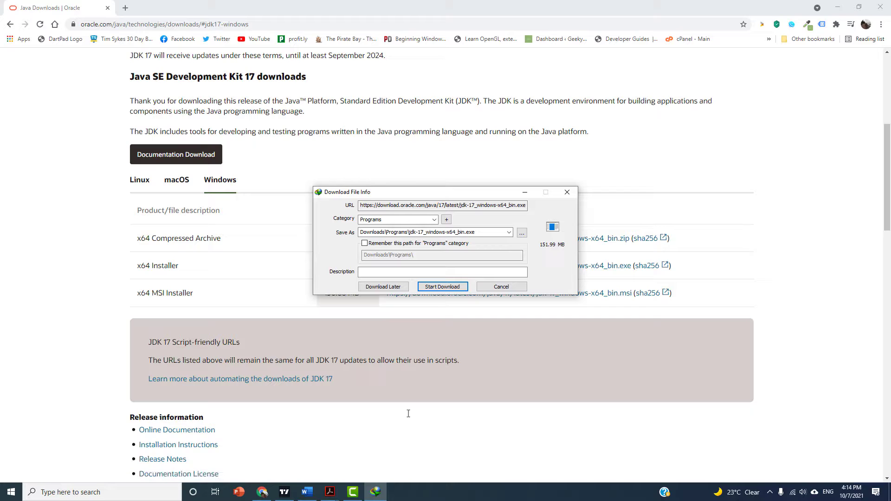
left_click(452, 286)
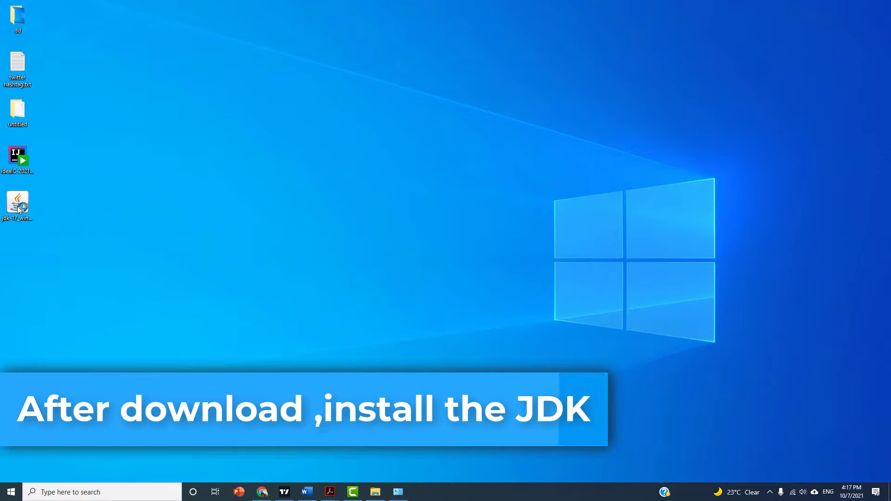
- Run the JDK 17 installer from the desktop, complete its setup wizard with the default options, and close it
double_click(18, 206)
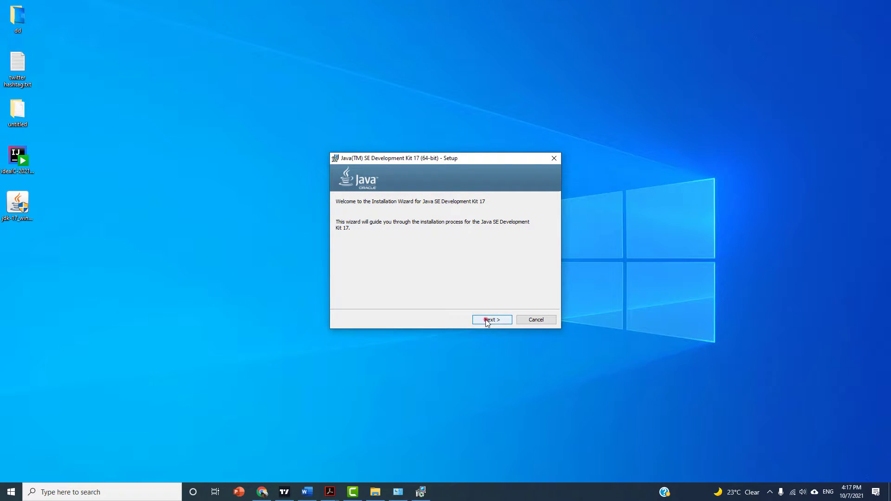
left_click(487, 321)
left_click(486, 319)
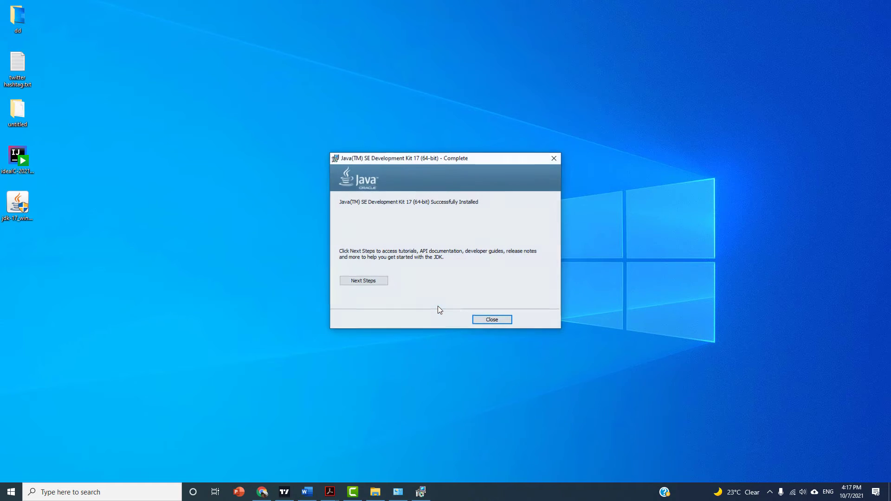
left_click(493, 320)
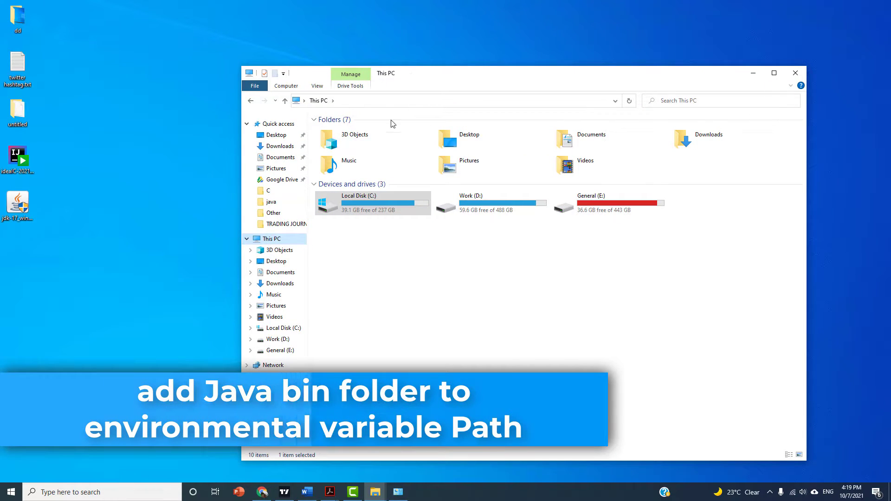
- Open the bin folder of jdk-17 under Program Files\Java on Local Disk (C:)
double_click(351, 210)
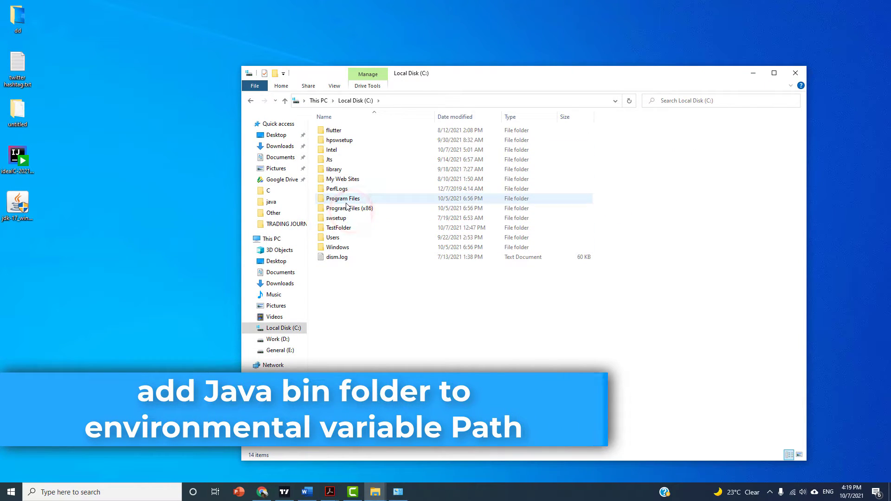
double_click(347, 200)
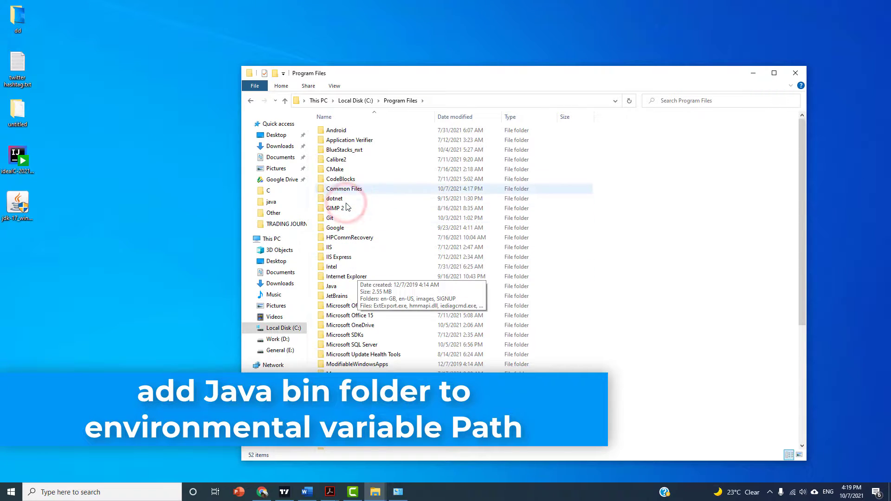
scroll(390, 270, "down", 6)
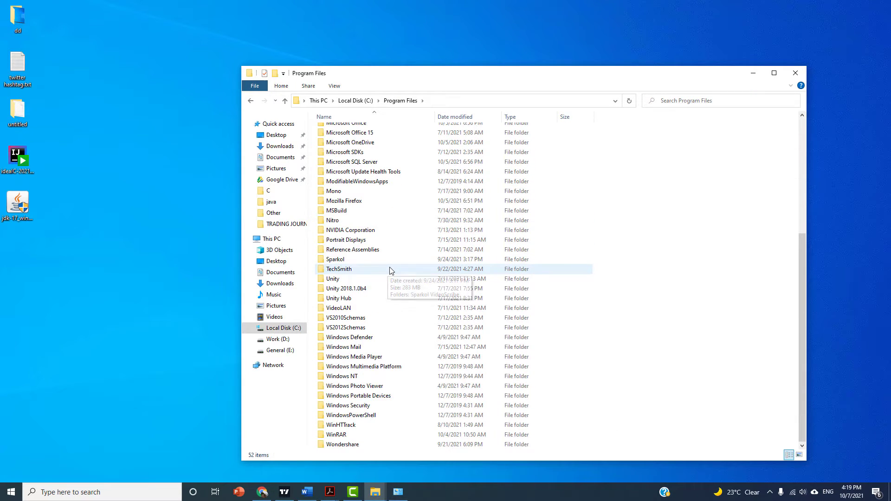
scroll(390, 271, "up", 5)
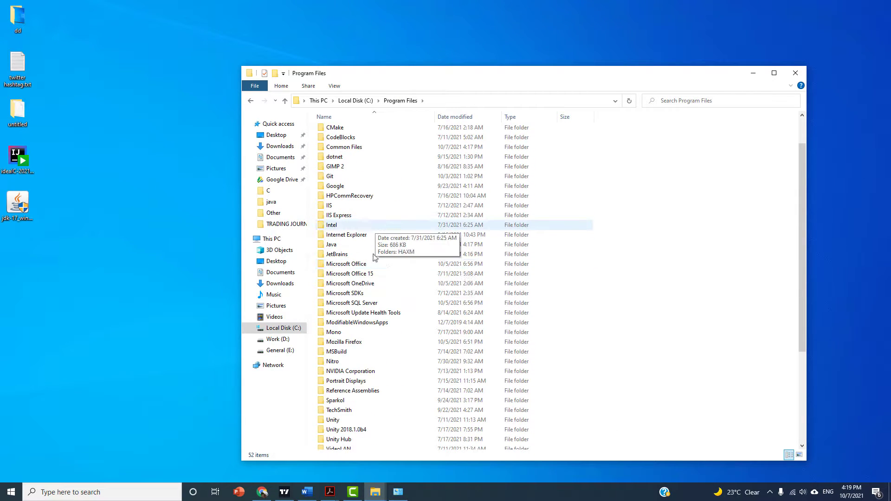
double_click(357, 244)
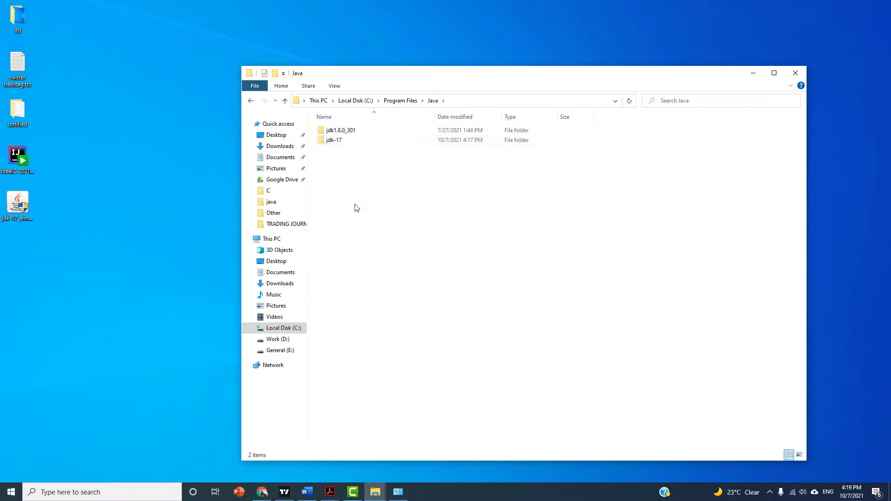
double_click(352, 141)
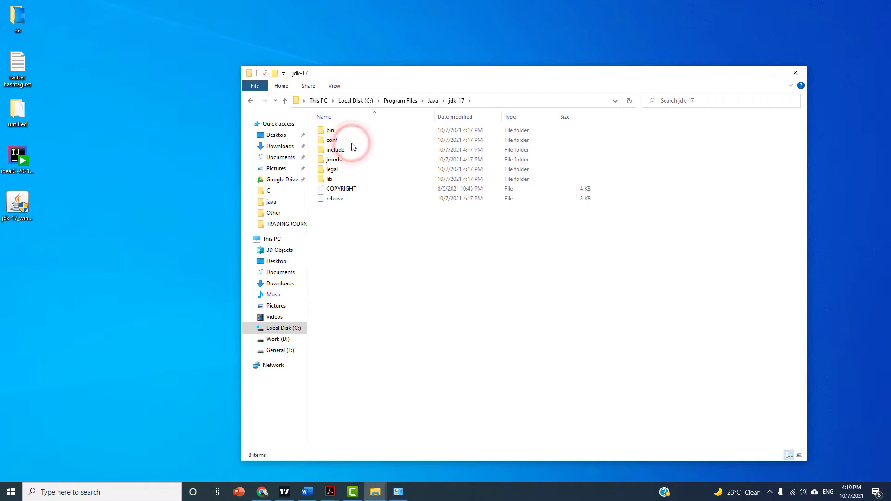
left_click(365, 130)
double_click(301, 142)
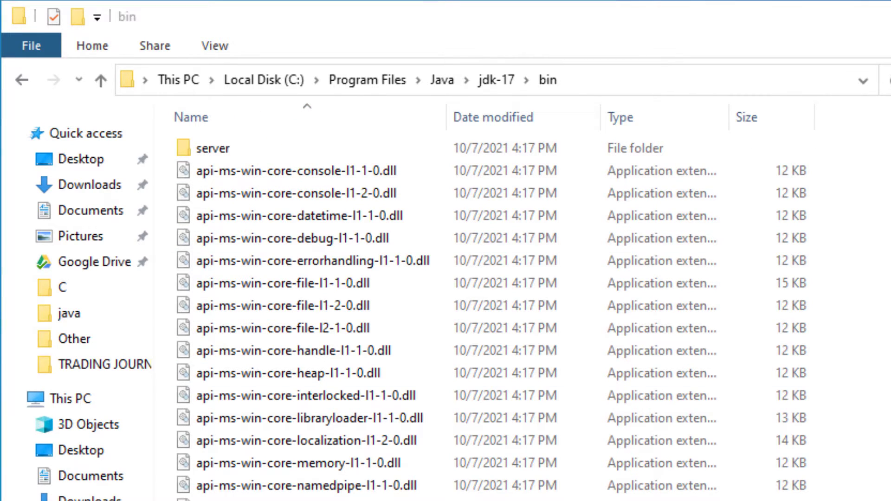
- Copy the full path of the bin folder, C:\Program Files\Java\jdk-17\bin
left_click(649, 81)
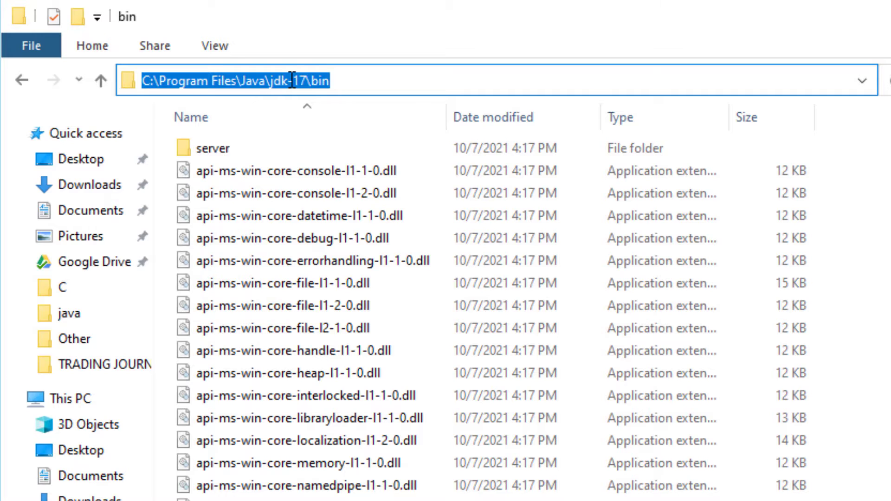
right_click(291, 80)
left_click(190, 146)
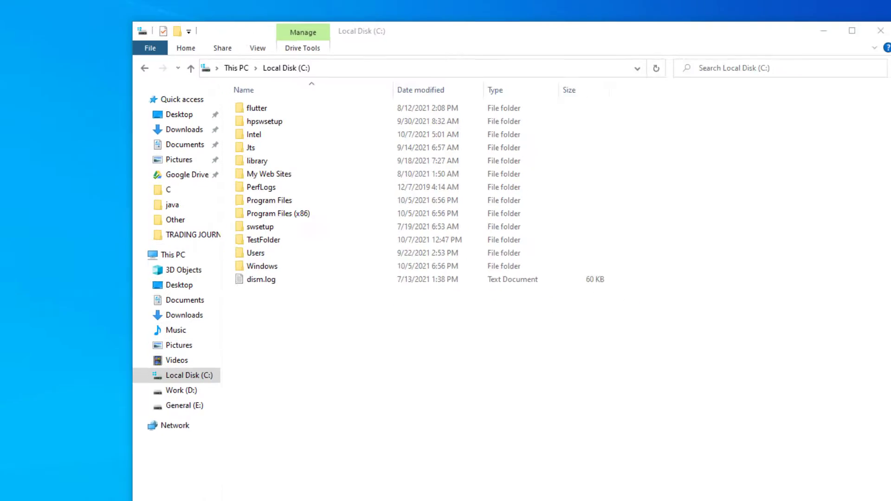
- Search Windows for "system en", open the system environment variables settings, and bring up the Environment Variables dialog
left_click(112, 492)
type("sy")
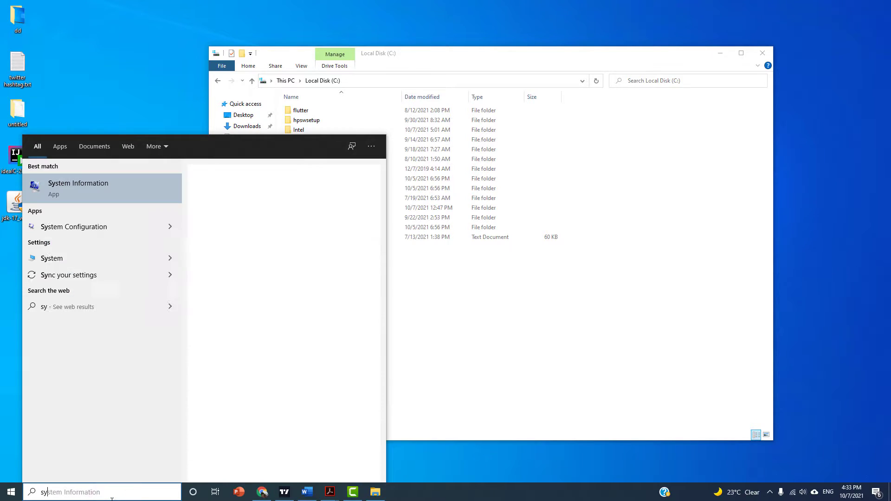
type("stem en")
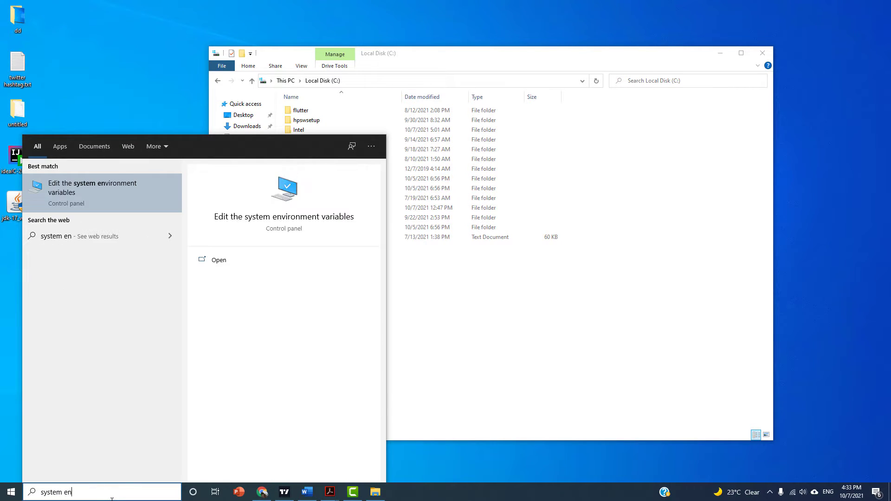
left_click(107, 193)
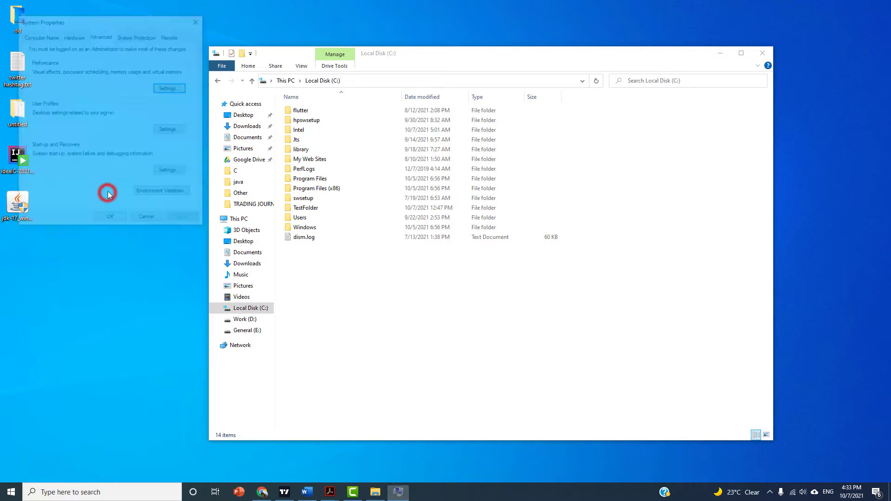
left_click_drag(144, 19, 551, 134)
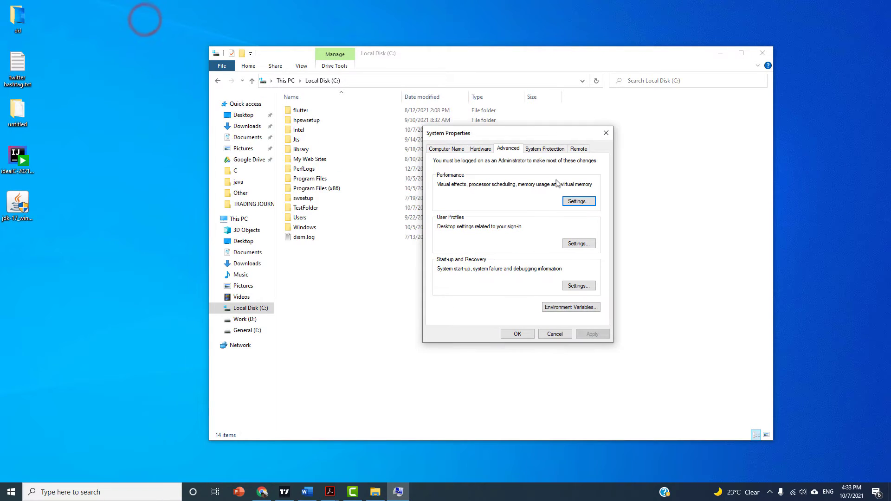
left_click(568, 307)
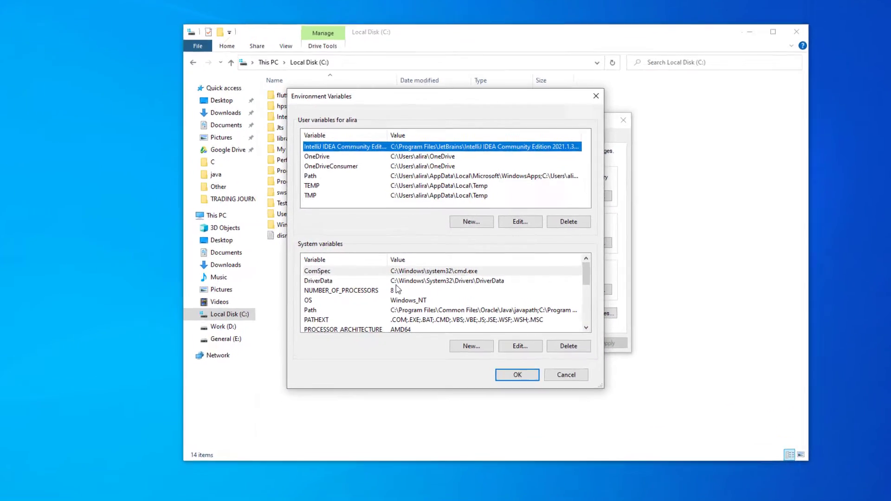
- Add C:\Program Files\Java\jdk-17\bin as a new entry in the system Path variable and accept all the open dialogs
scroll(350, 295, "down", 1)
left_click(347, 296)
double_click(282, 328)
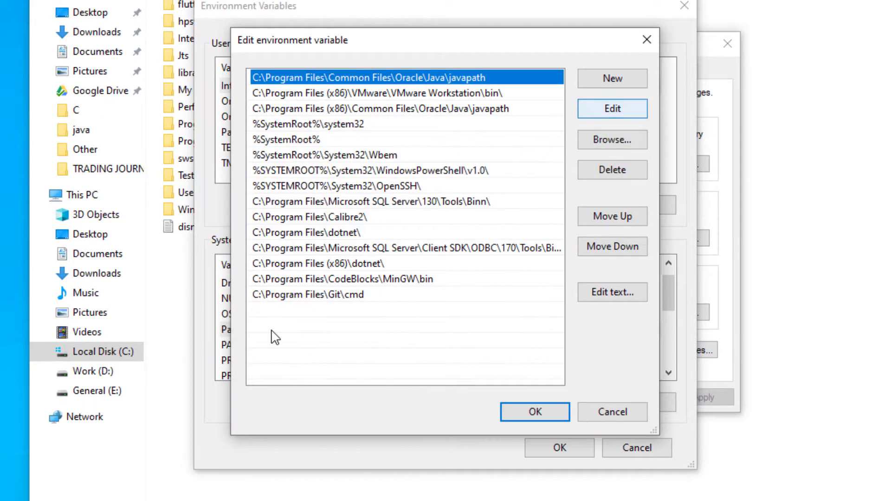
left_click(278, 314)
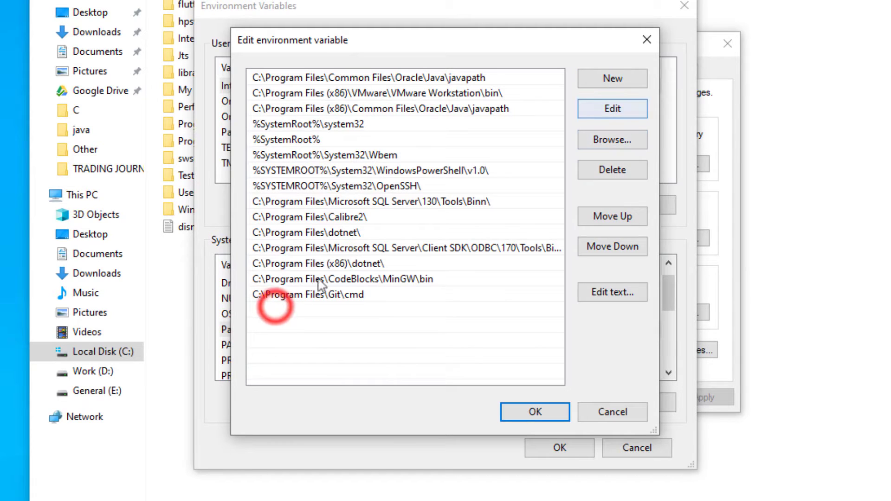
left_click(616, 79)
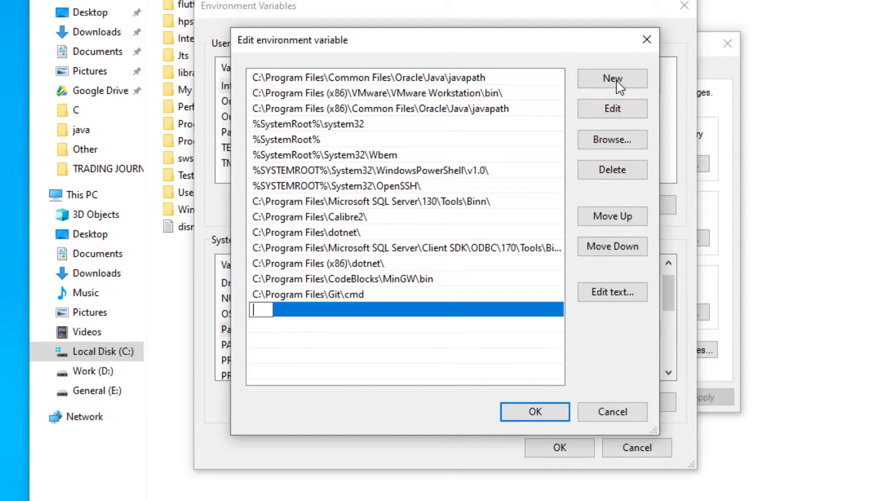
right_click(274, 306)
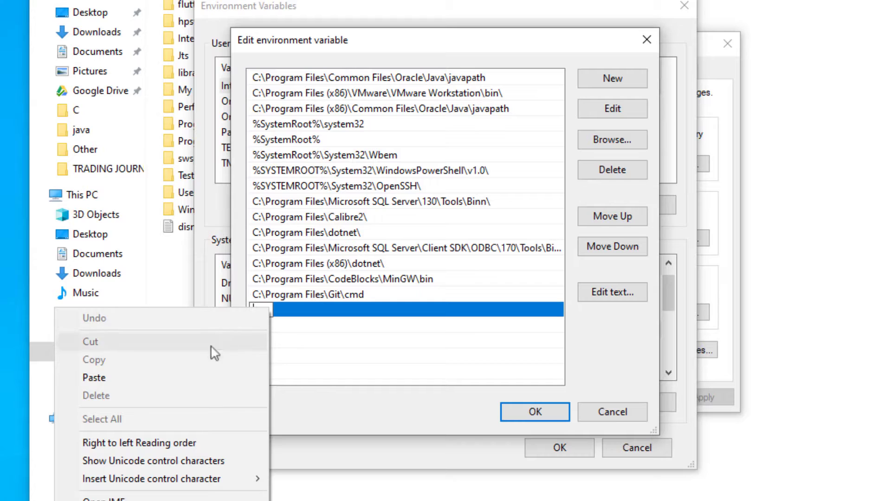
left_click(162, 377)
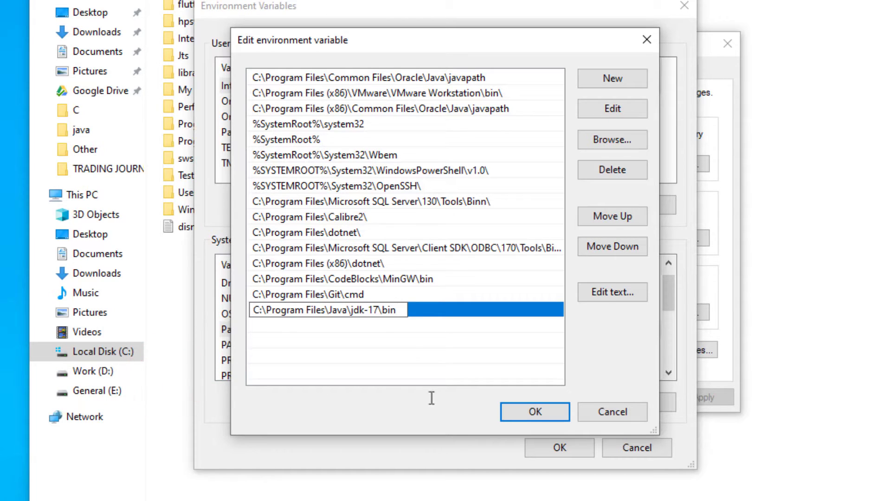
left_click(531, 410)
left_click(575, 447)
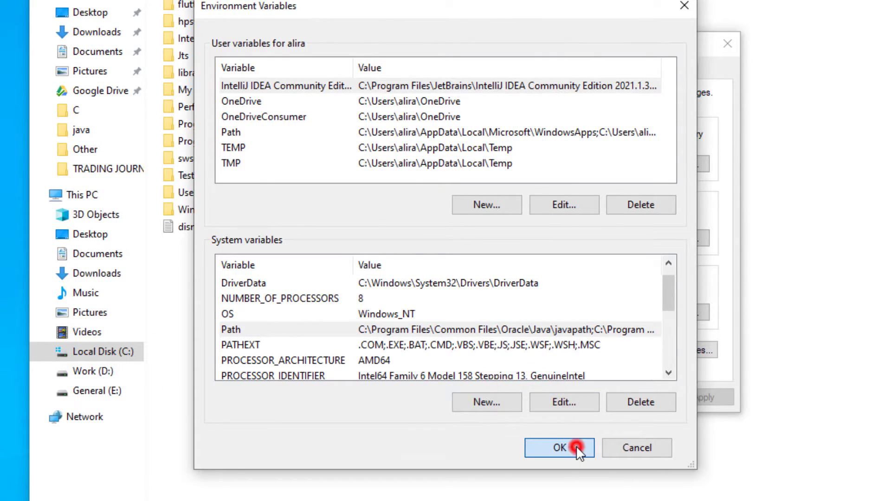
left_click(573, 397)
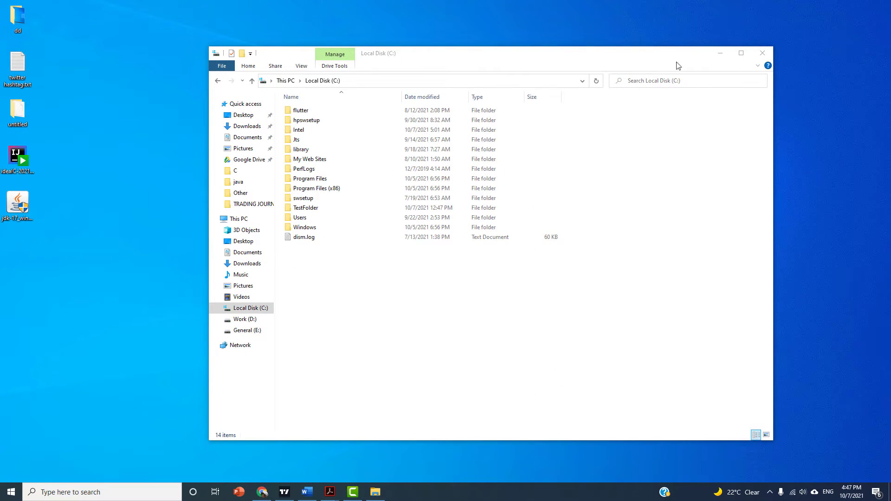
- Minimize the File Explorer window, search Windows for "cmd", and open Command Prompt
left_click(720, 56)
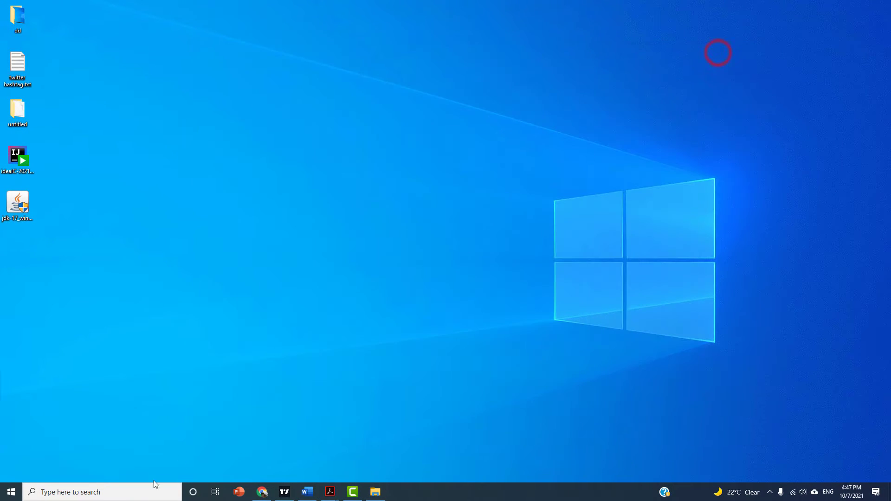
left_click(133, 494)
type("cmd")
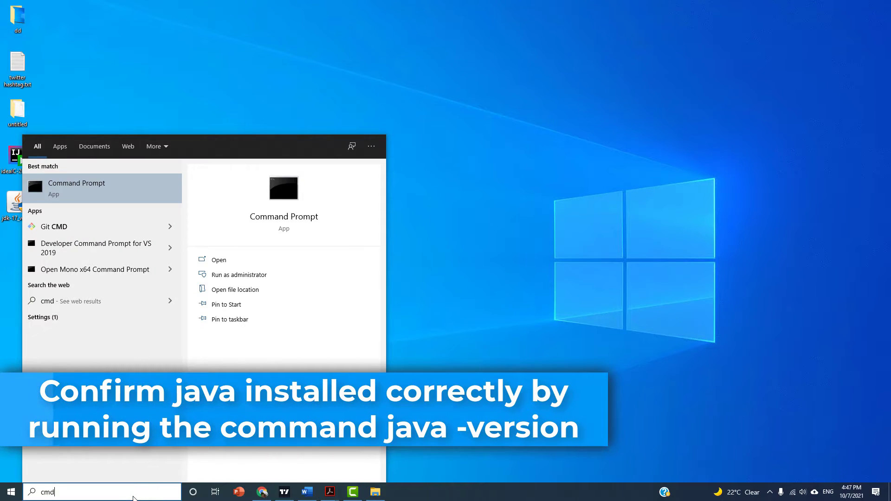
key("Return")
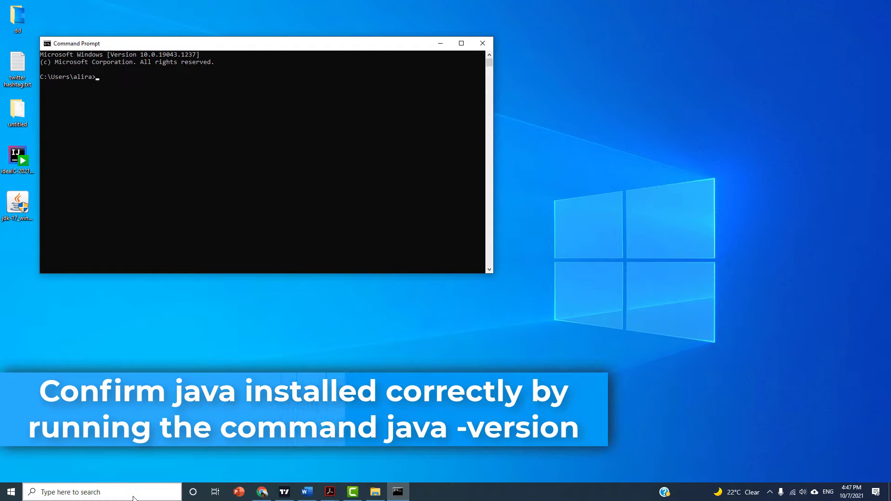
- Check the installed Java version by running java -version, and close Command Prompt
type("java ")
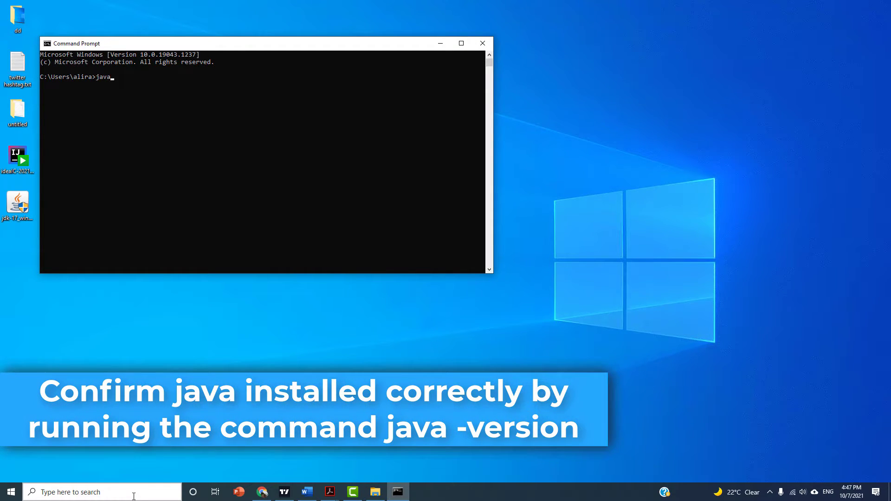
type("-ver")
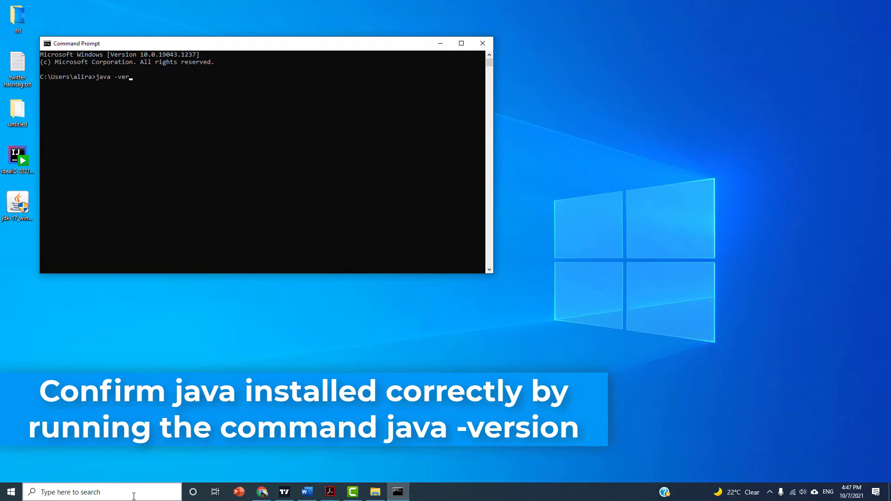
type("sion")
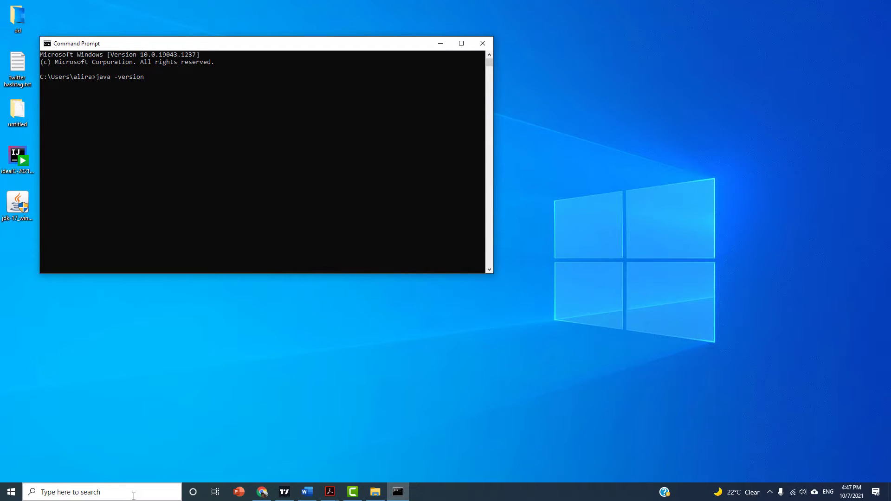
key("Return")
left_click(134, 496)
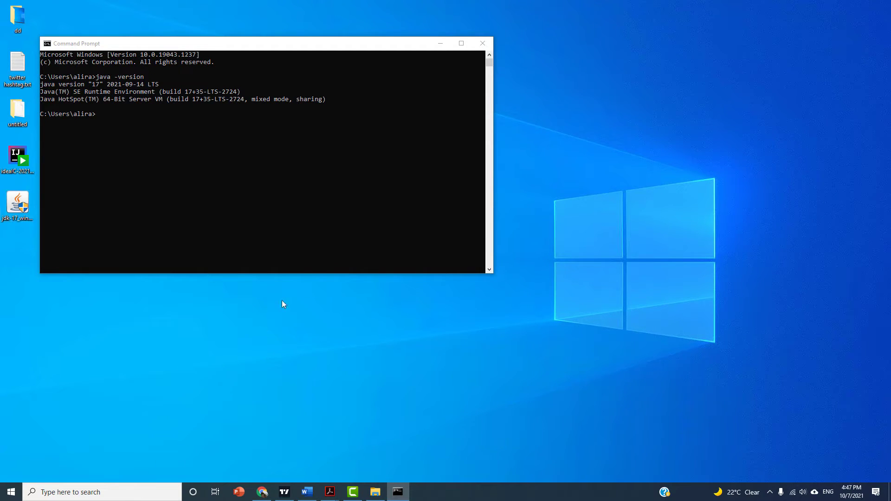
left_click(481, 44)
- Switch to Chrome, maximize its window, load the Google home page, and search for "intellij idea download"
left_click_drag(0, 70, 505, 73)
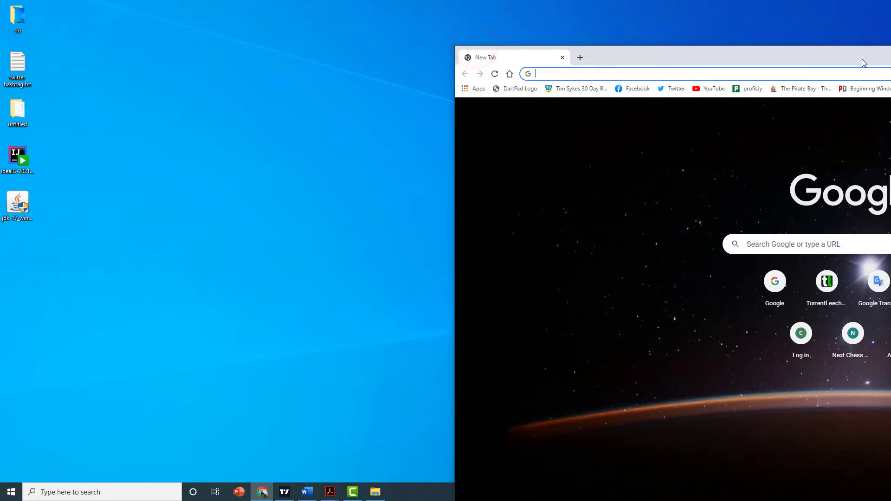
double_click(506, 73)
left_click(54, 24)
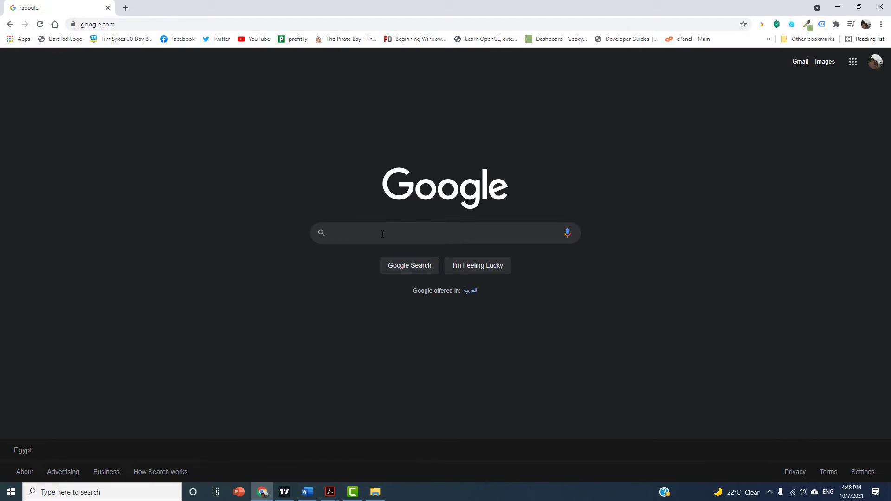
left_click(383, 233)
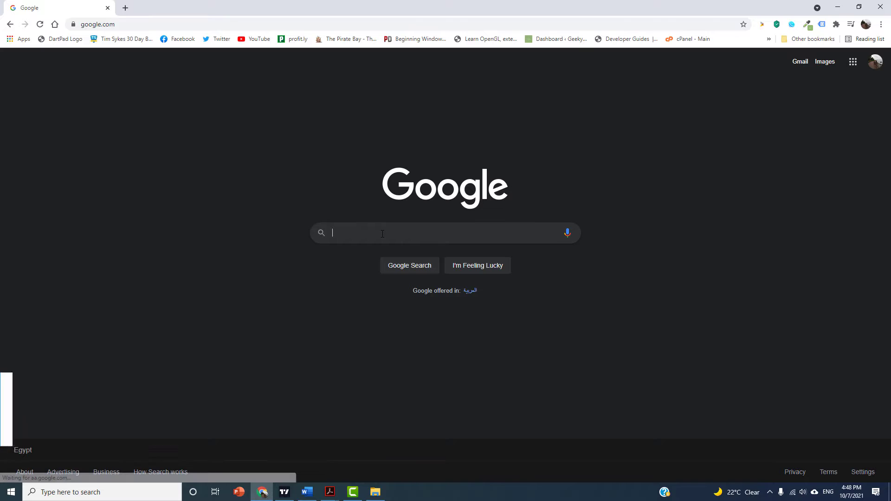
type("intelli")
key("Down")
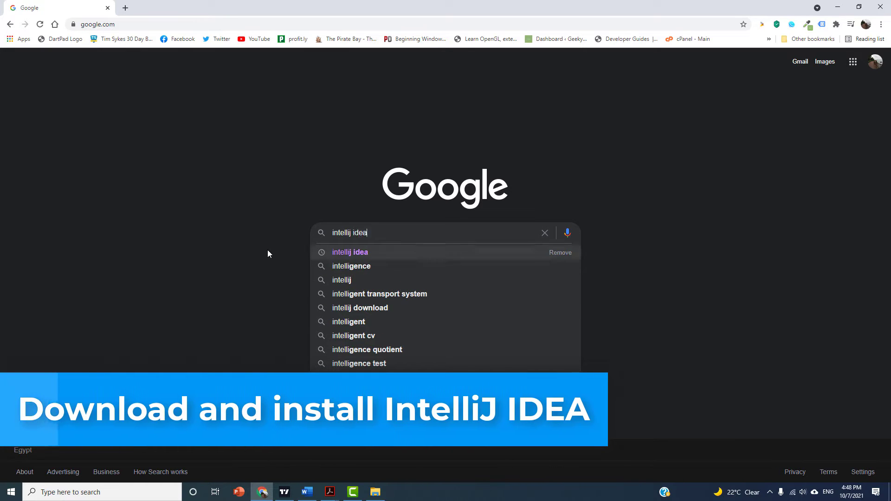
type("download")
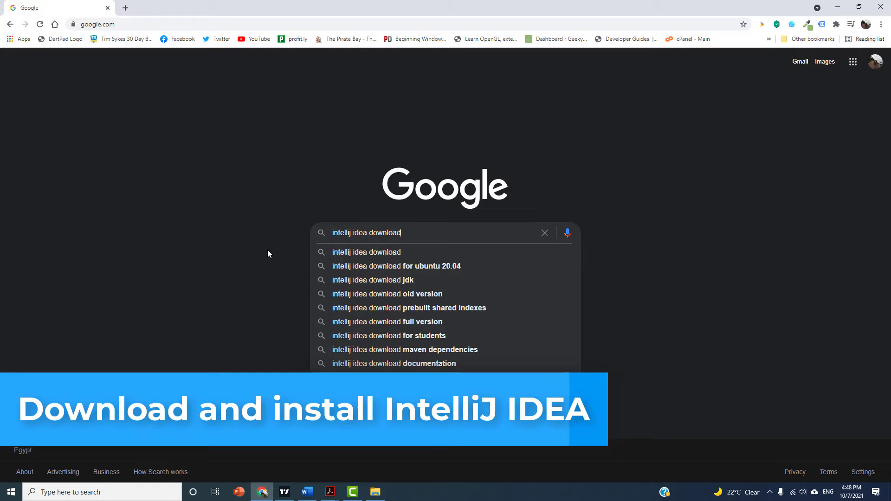
key("Return")
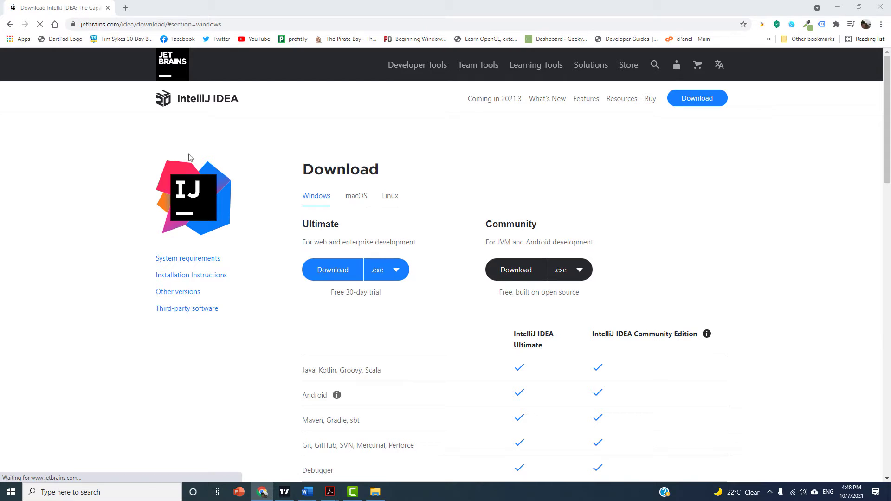
- Start downloading the Windows .exe installer of IntelliJ IDEA Community, cancel the transfer, and minimize the browser
left_click(517, 271)
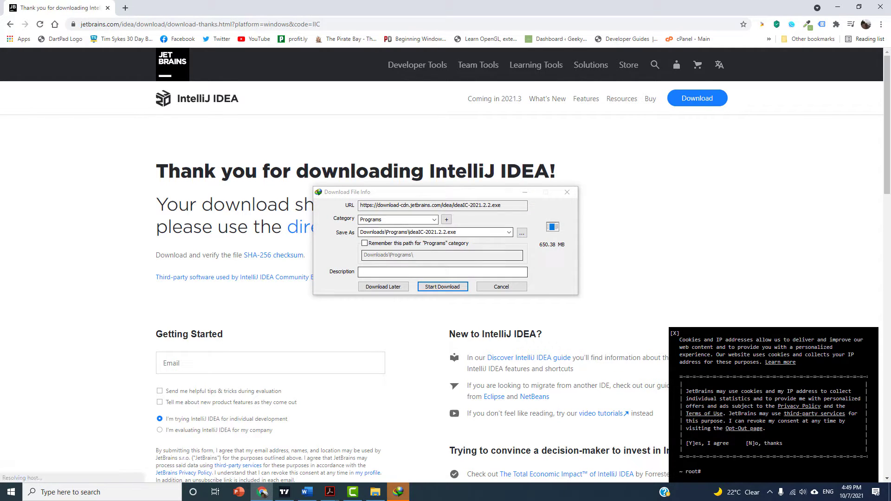
left_click(450, 286)
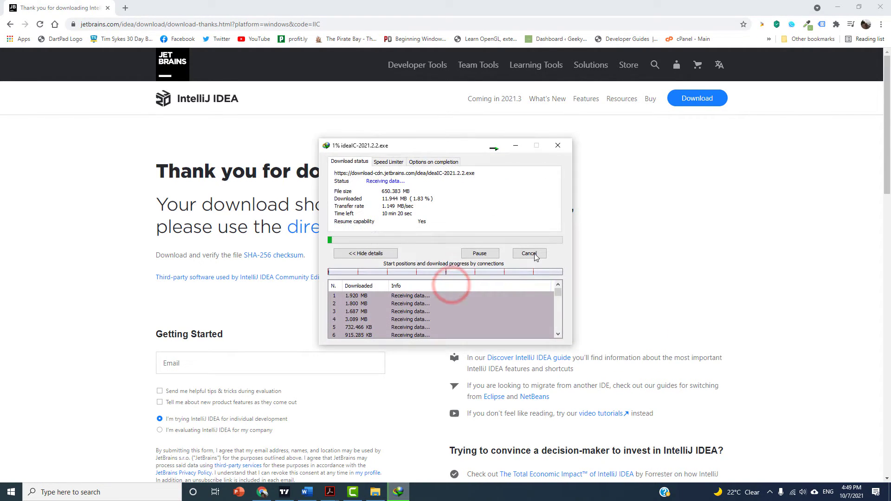
left_click(531, 253)
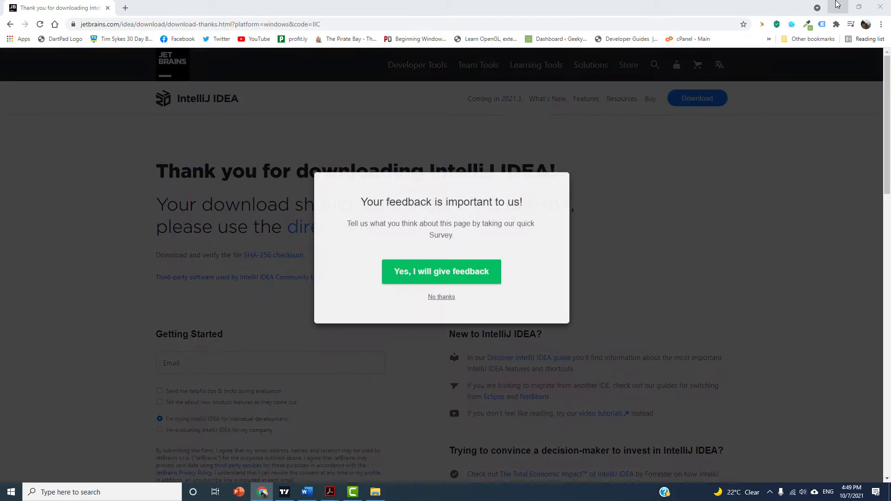
left_click(835, 6)
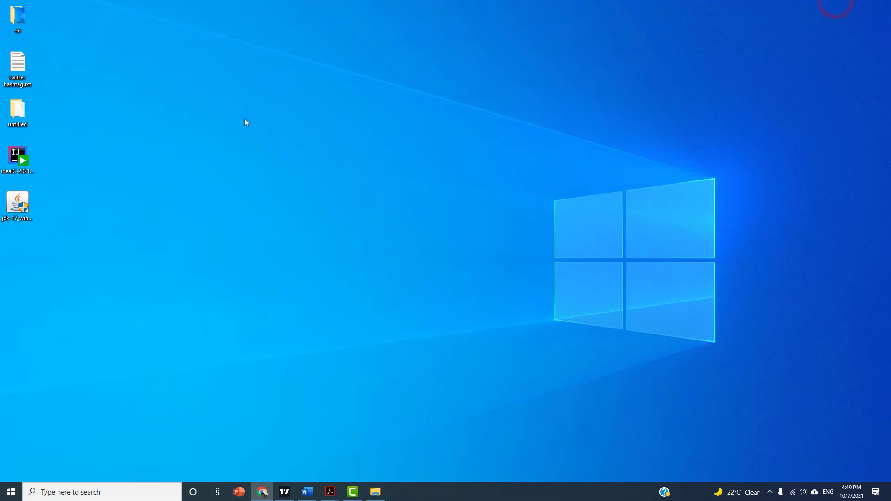
- Launch the IntelliJ IDEA Community installer from the desktop, allow it to run, and accept the default destination folder
double_click(21, 163)
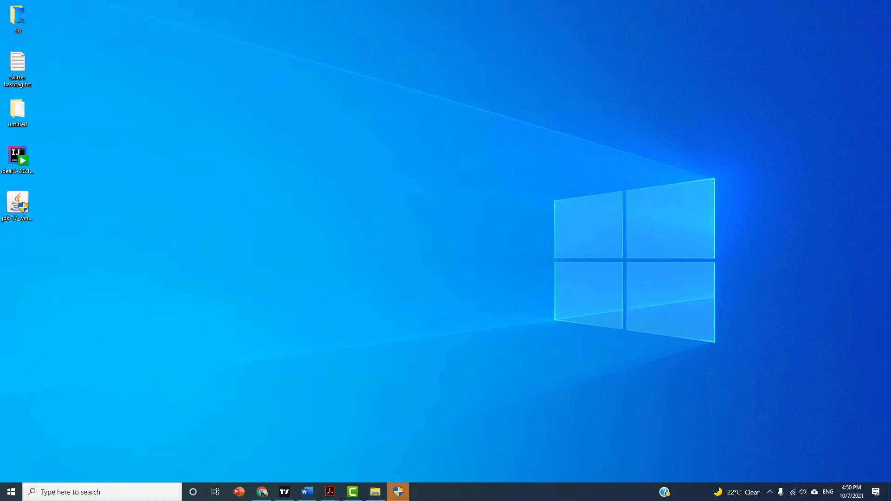
left_click(398, 493)
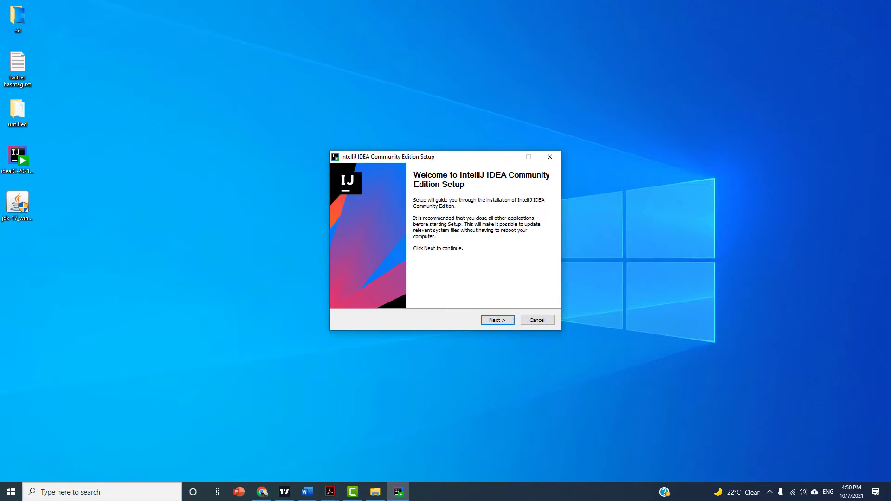
left_click(490, 322)
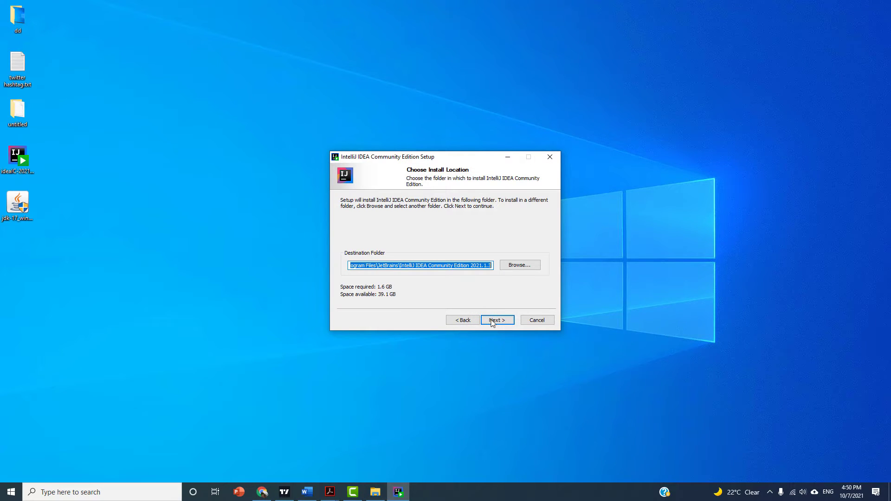
left_click(493, 322)
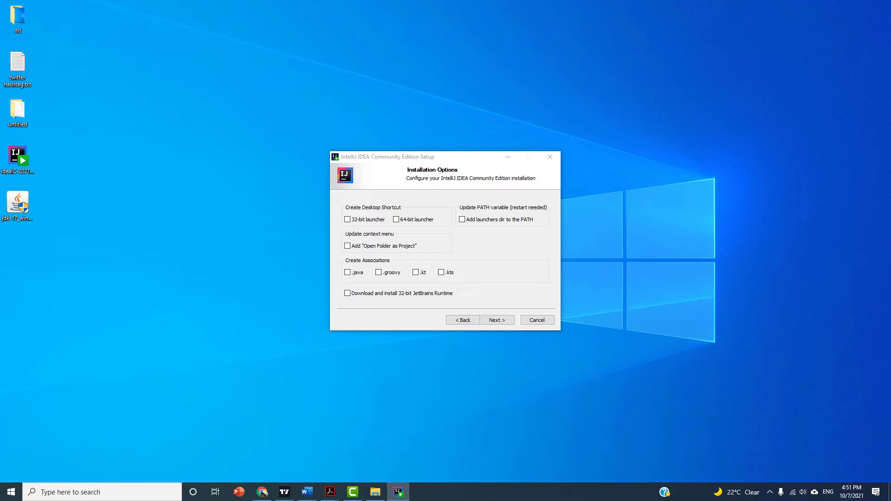
- Enable the 64-bit launcher desktop shortcut, the .java association, and adding the launchers dir to the PATH
left_click(397, 220)
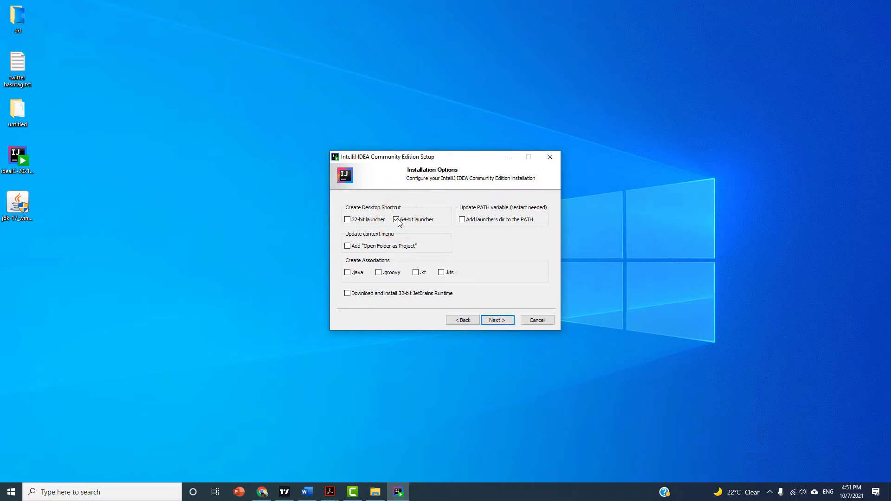
left_click(349, 273)
left_click(461, 220)
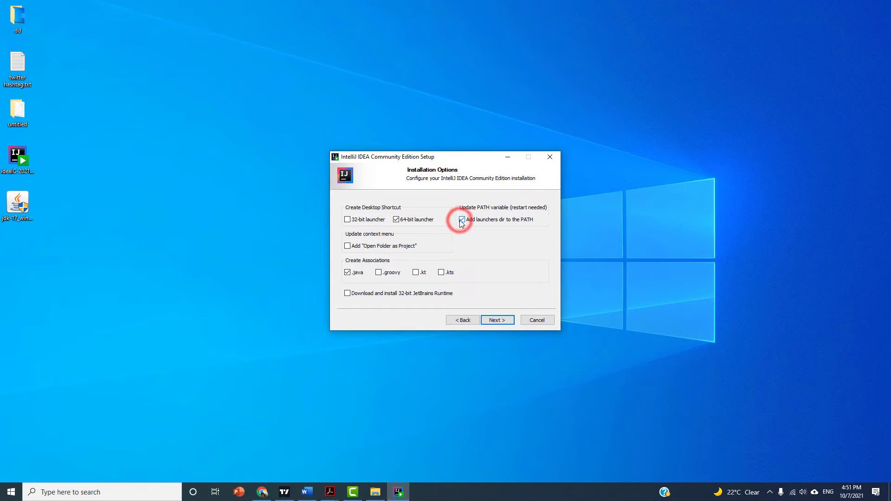
- Install IntelliJ IDEA with the default JetBrains Start Menu folder and finish setup, keeping the manual reboot option
left_click(499, 320)
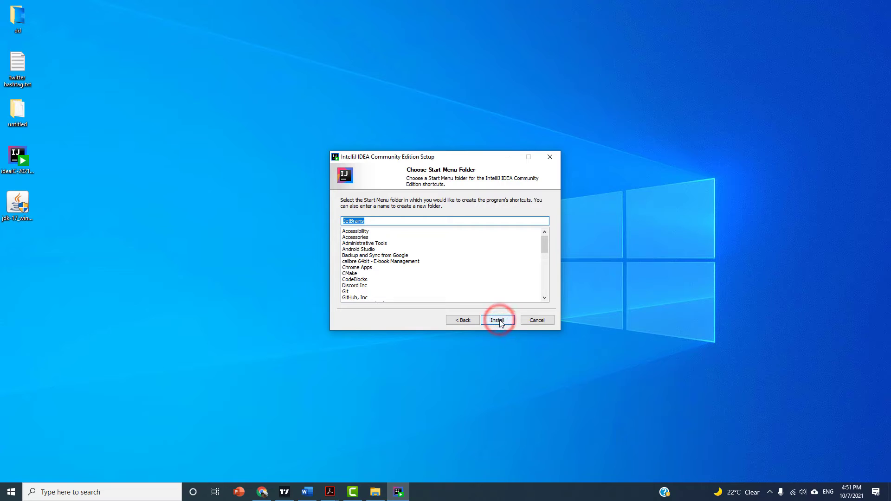
left_click(500, 321)
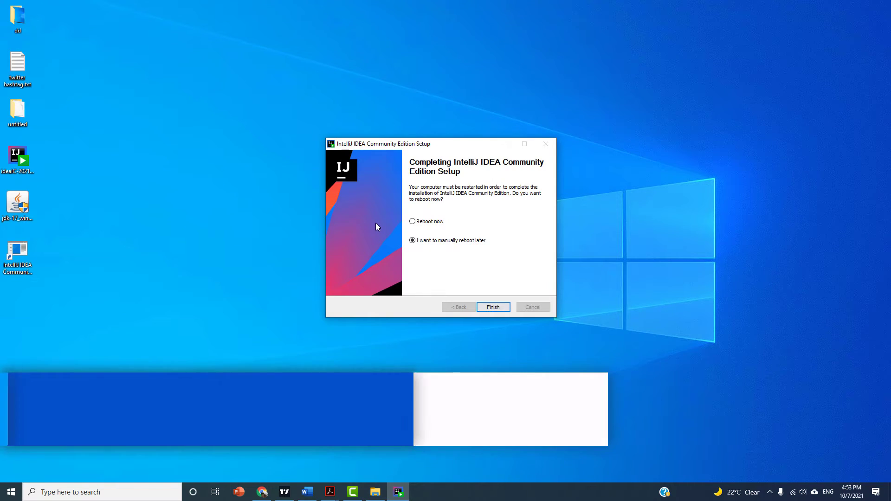
left_click(499, 308)
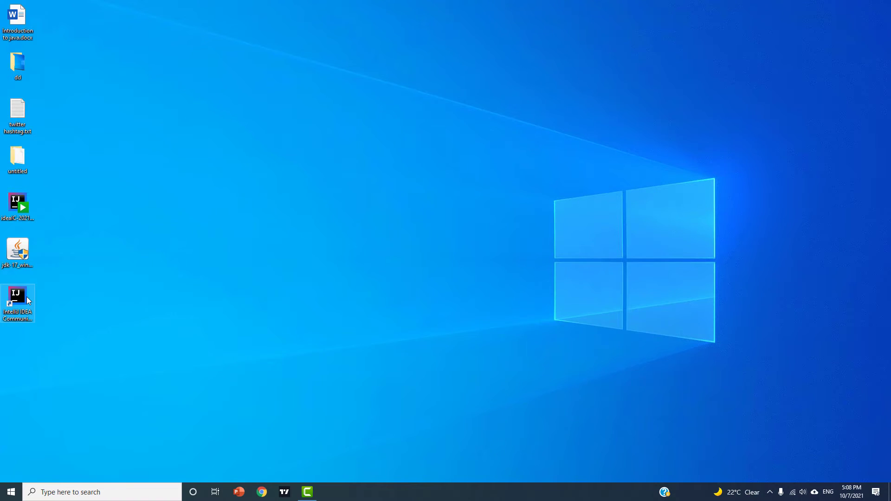
- Start IntelliJ IDEA Community Edition from its desktop shortcut and decline sending anonymous usage statistics
left_click(28, 298)
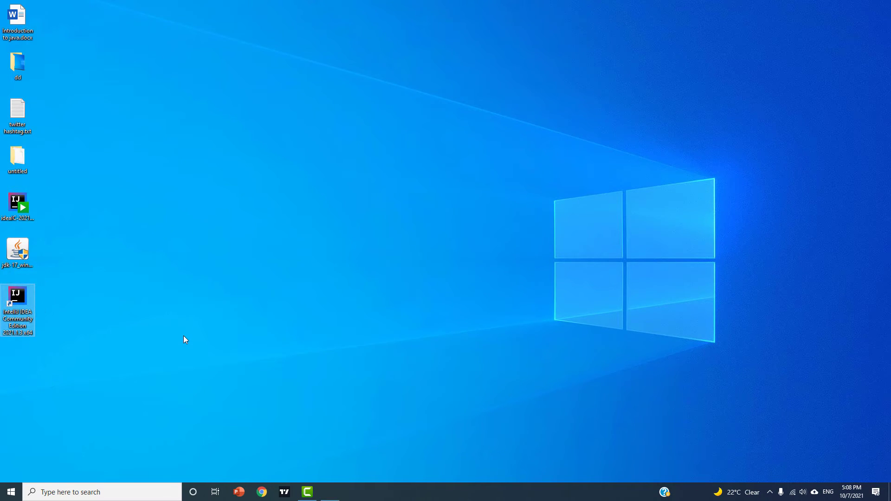
left_click(183, 337)
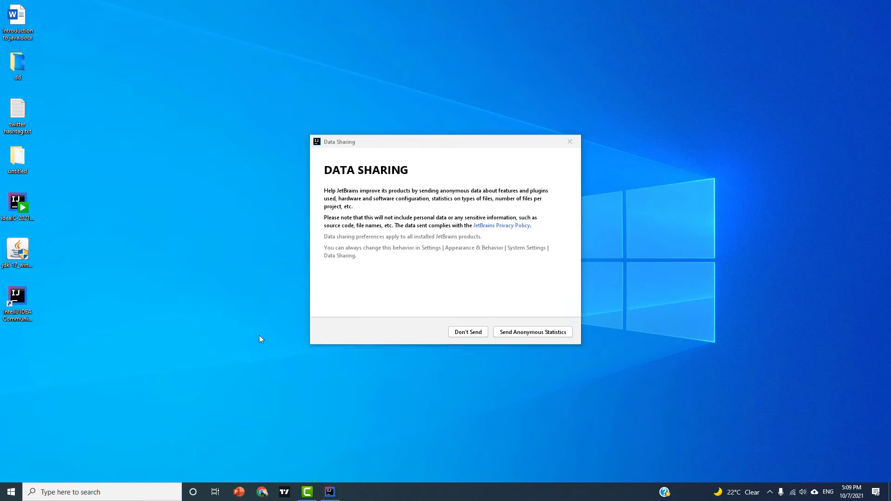
left_click(464, 332)
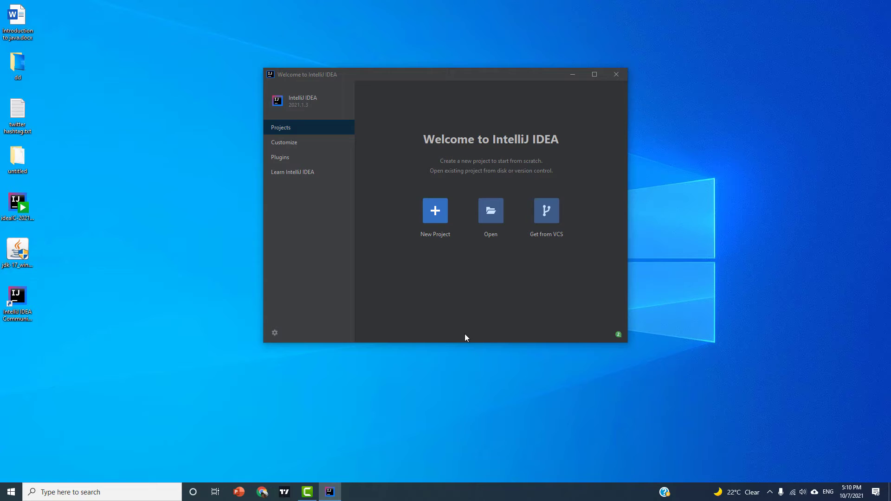
- Set the IDE color theme to IntelliJ Light, view the plugin marketplace, and return to the projects page
left_click(306, 147)
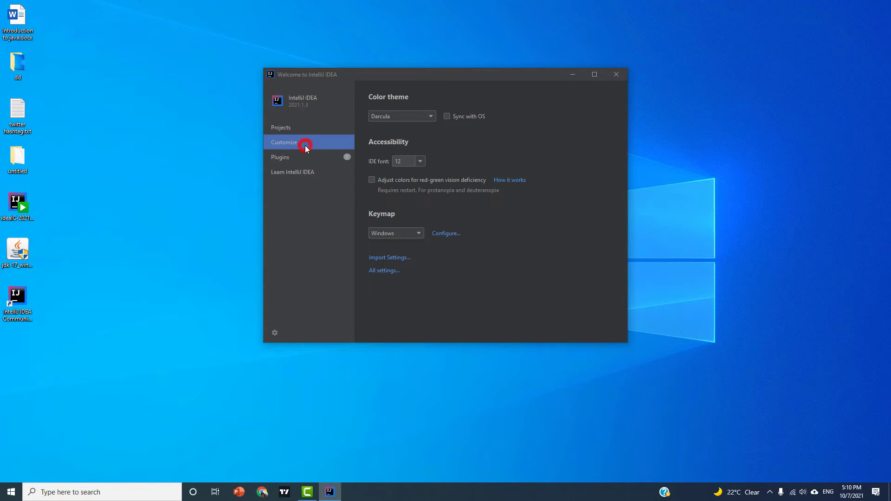
left_click(409, 116)
left_click(408, 130)
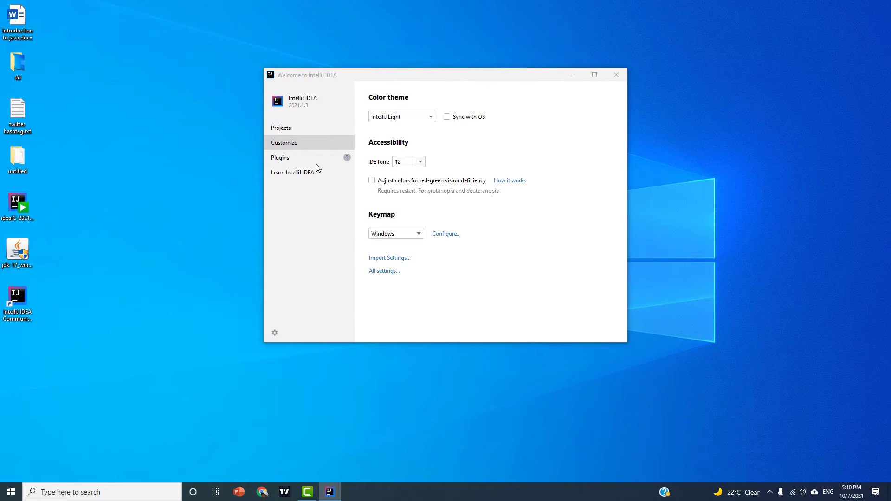
left_click(315, 161)
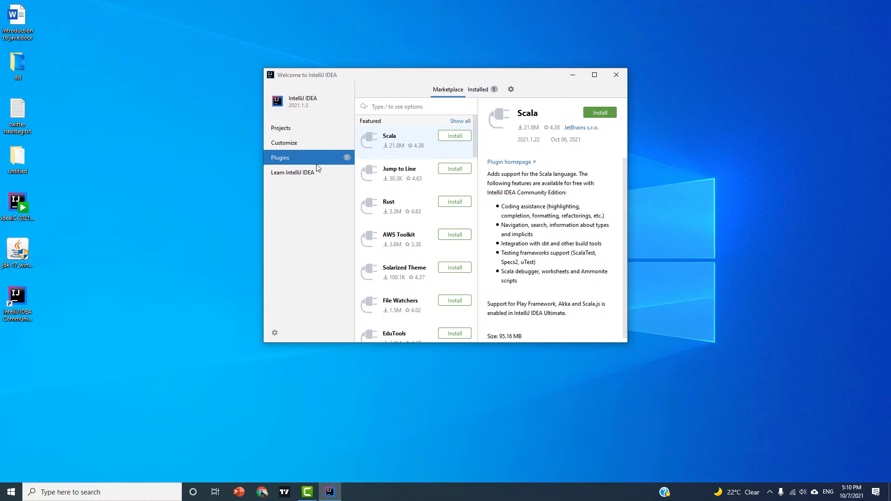
left_click(273, 127)
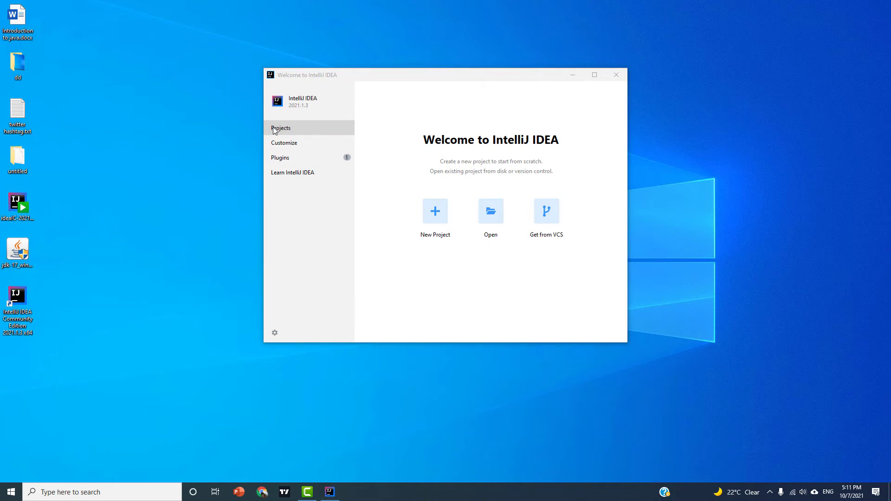
- Start a new Java project with version 17 as the project SDK and no additional libraries or frameworks
left_click(436, 216)
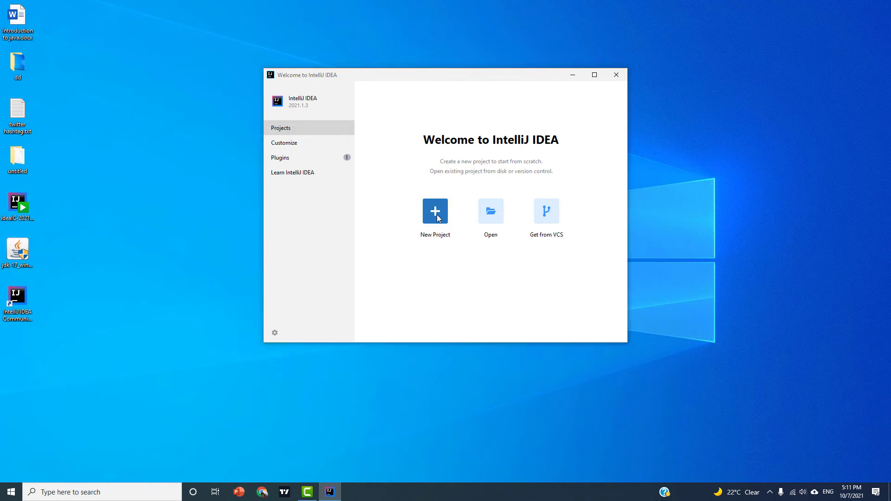
left_click_drag(343, 35, 194, 67)
left_click(140, 86)
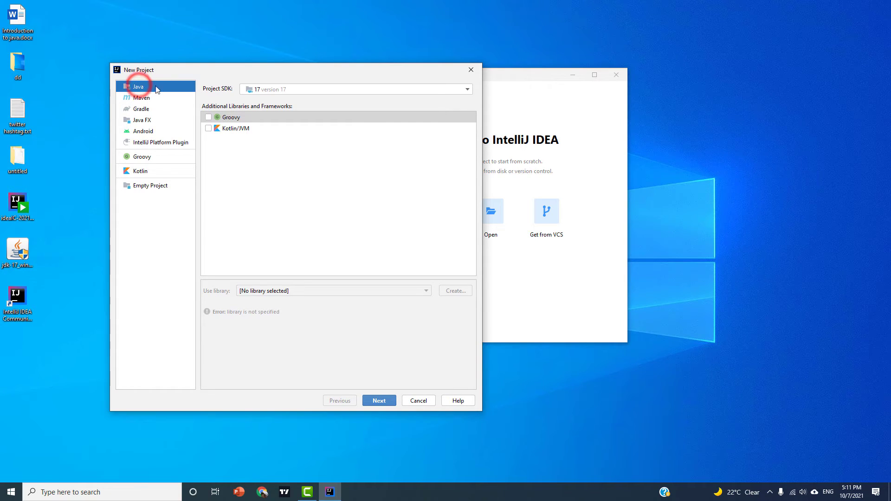
left_click(290, 89)
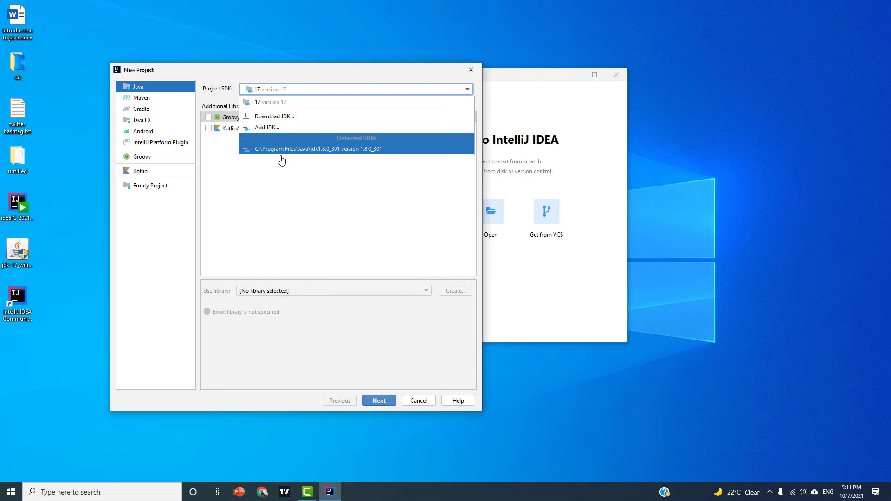
left_click(288, 101)
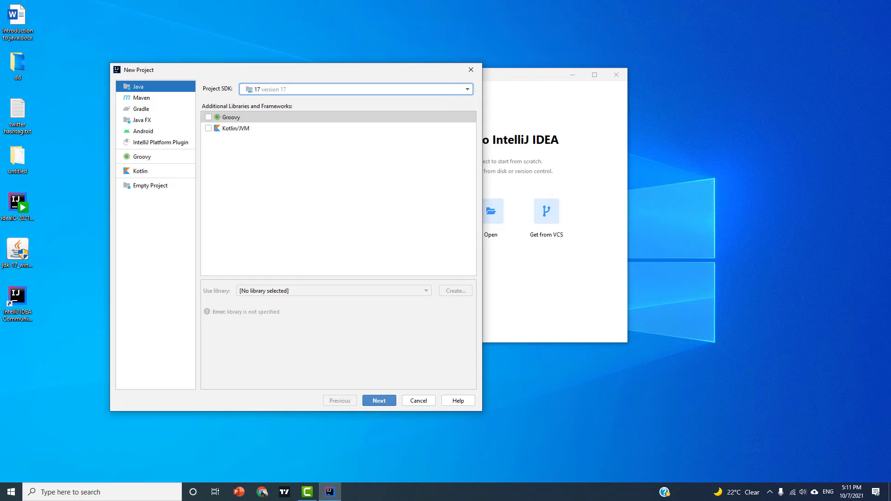
left_click(378, 400)
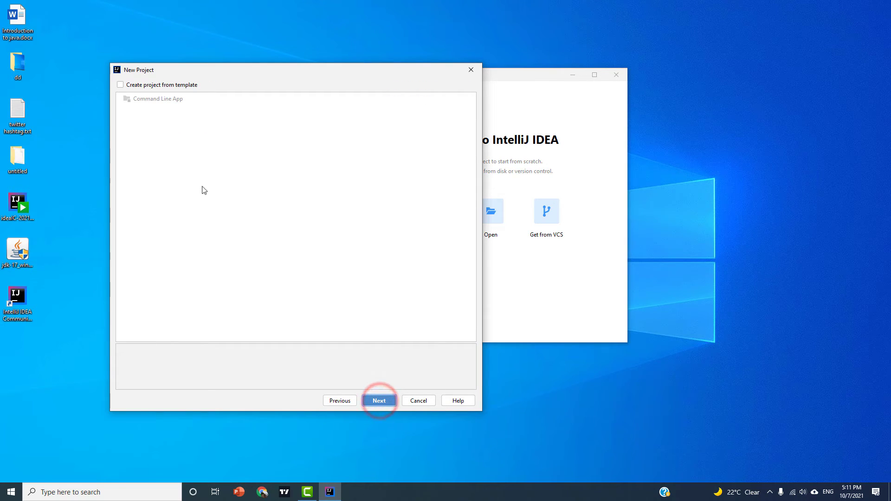
- Create the project from the Command Line App template, name it MyFirstProject, and keep the base package com.company
left_click(120, 85)
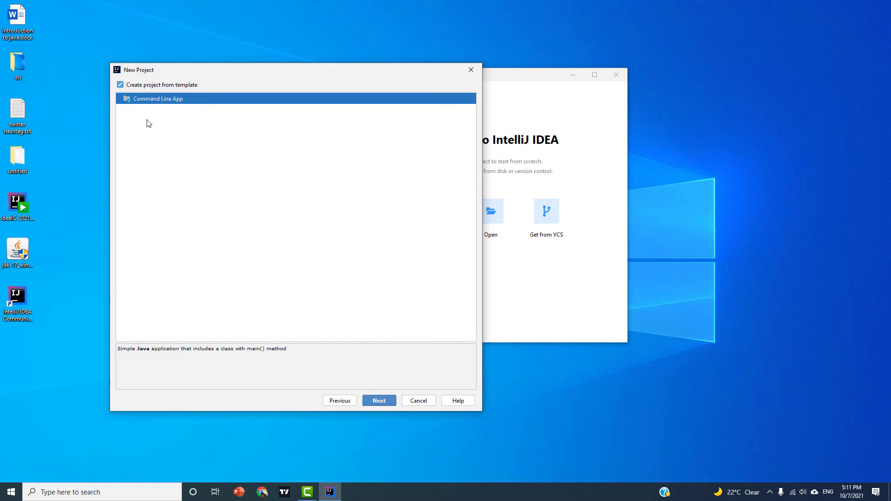
left_click(378, 400)
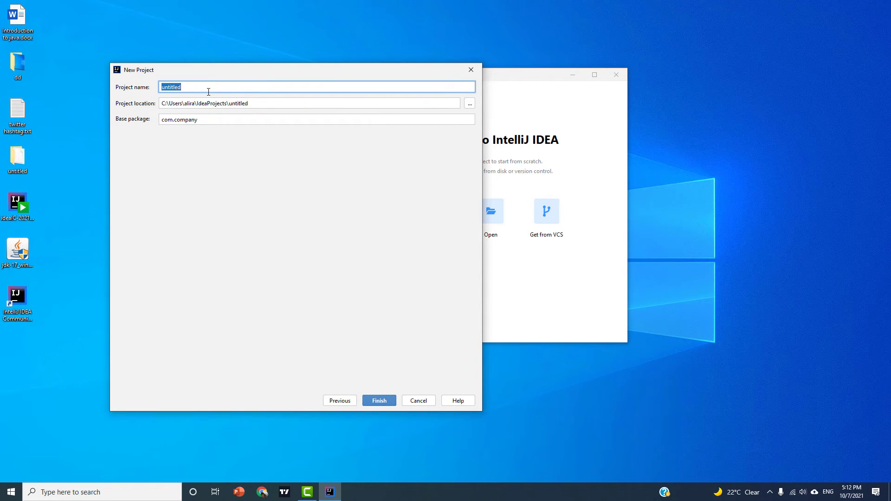
type("m")
left_click(390, 402)
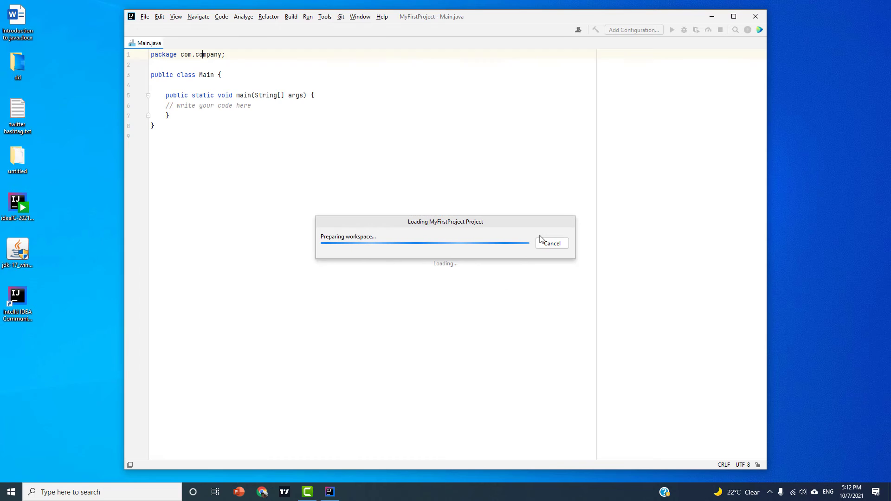
- Maximize the project window, turn off and close the Tip of the Day, and bring up Main.java in the editor
left_click(732, 17)
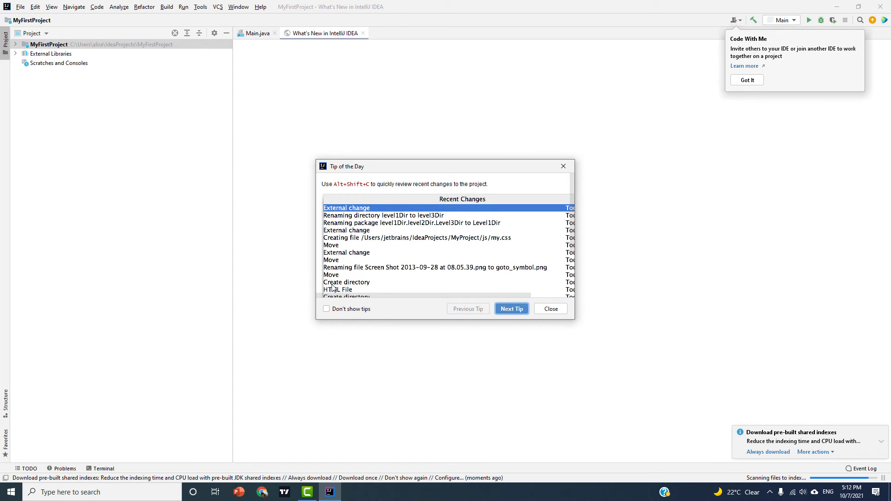
left_click(365, 309)
left_click(549, 309)
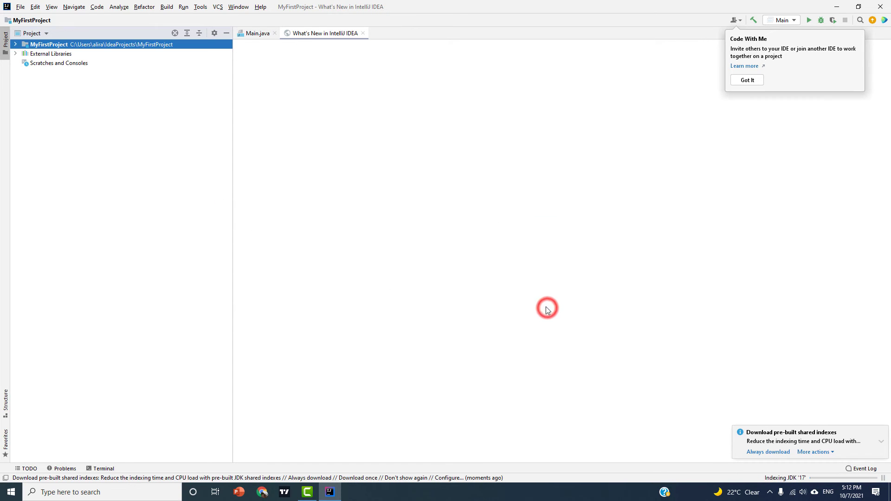
left_click(373, 170)
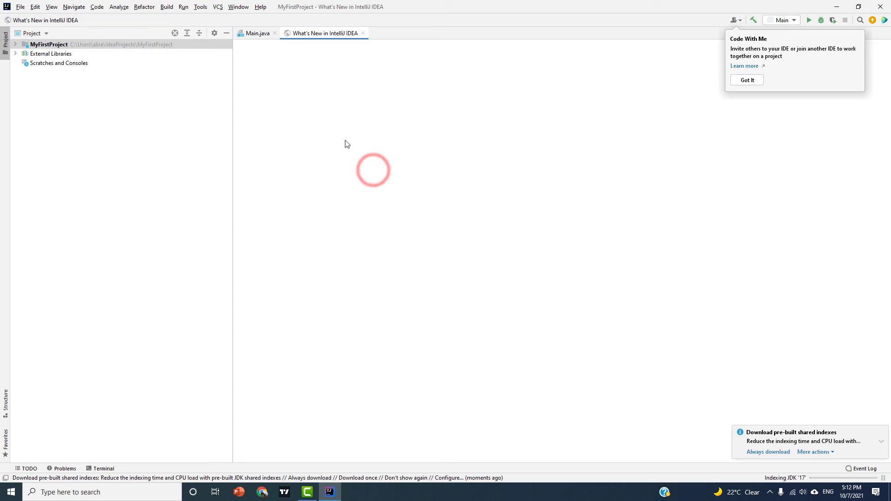
left_click(254, 33)
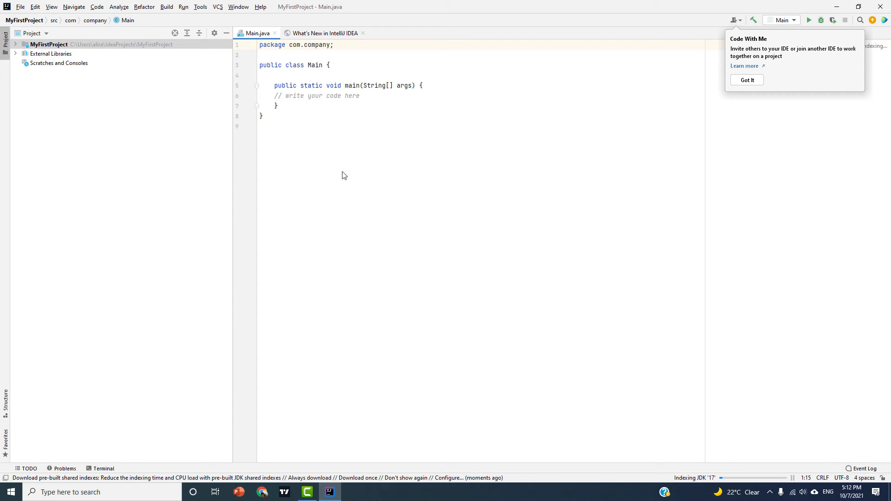
- Expand MyFirstProject and its src folder in the project tree, select the Main class, and dismiss the Code With Me notice
left_click(226, 33)
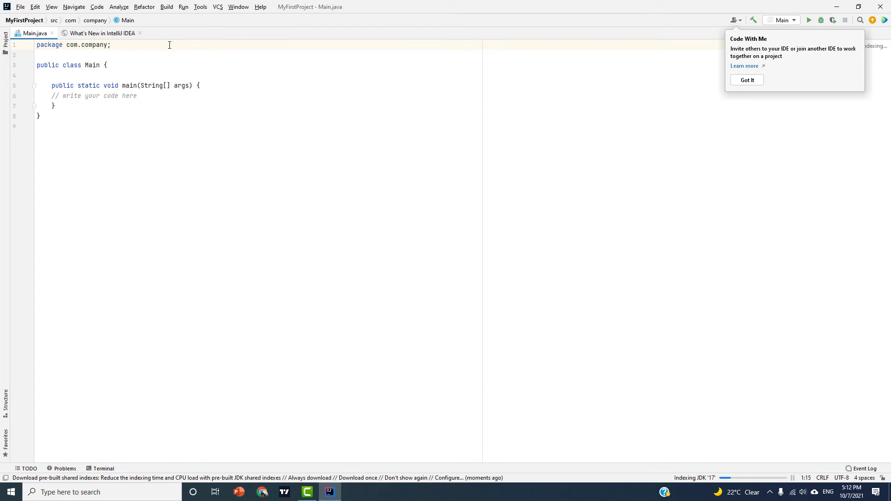
left_click(6, 42)
left_click(15, 45)
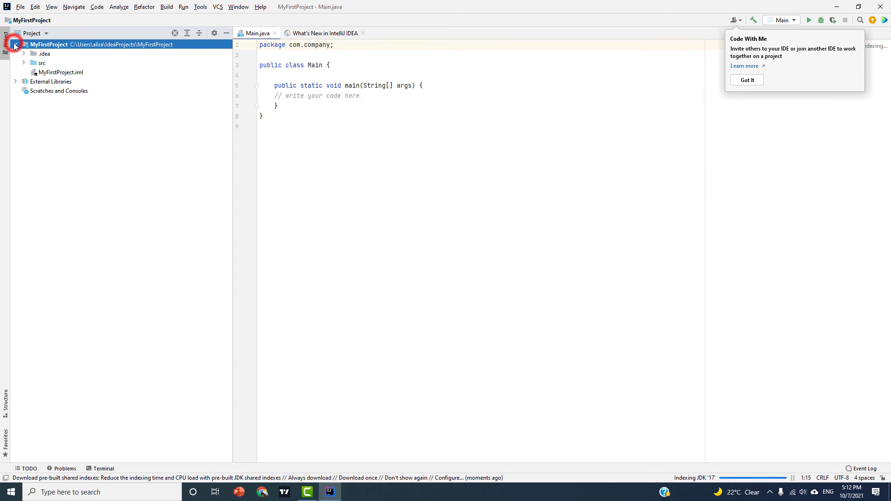
left_click(24, 63)
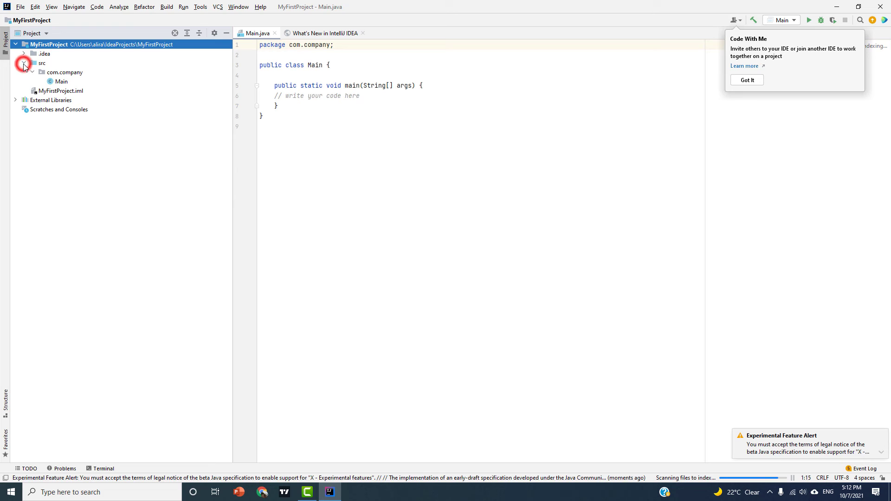
left_click(57, 82)
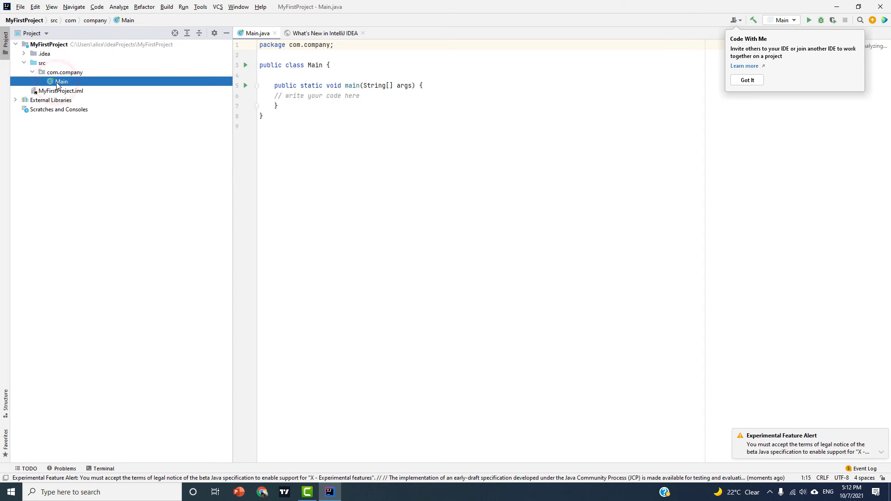
left_click(748, 81)
left_click(752, 83)
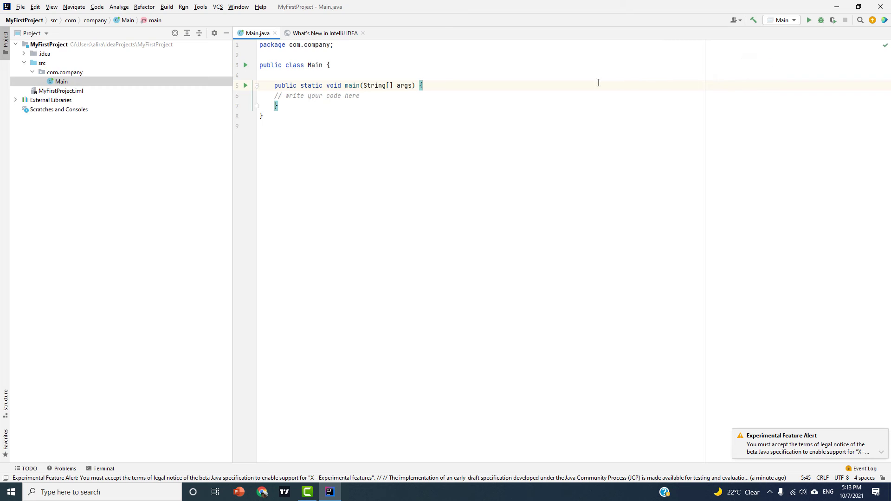
- Add the statement System.out.println("hello world!"); as the first line inside the main method
left_click(446, 85)
key("Return")
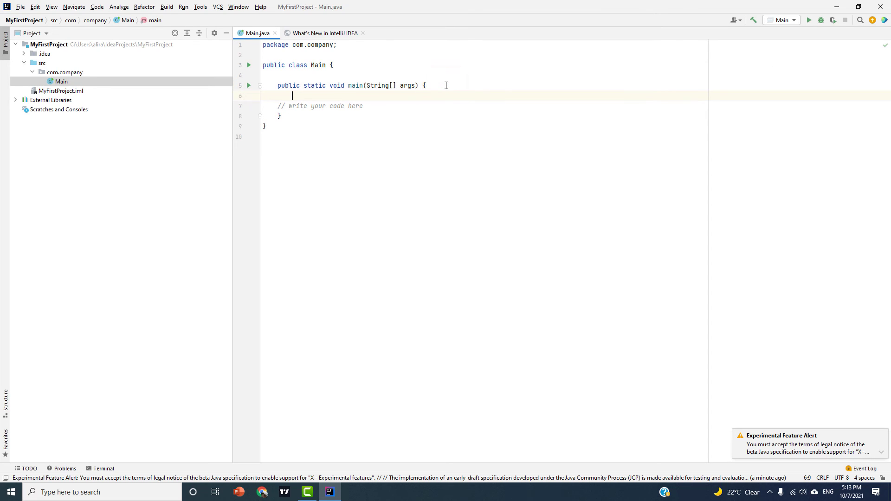
type("sout")
key("Return")
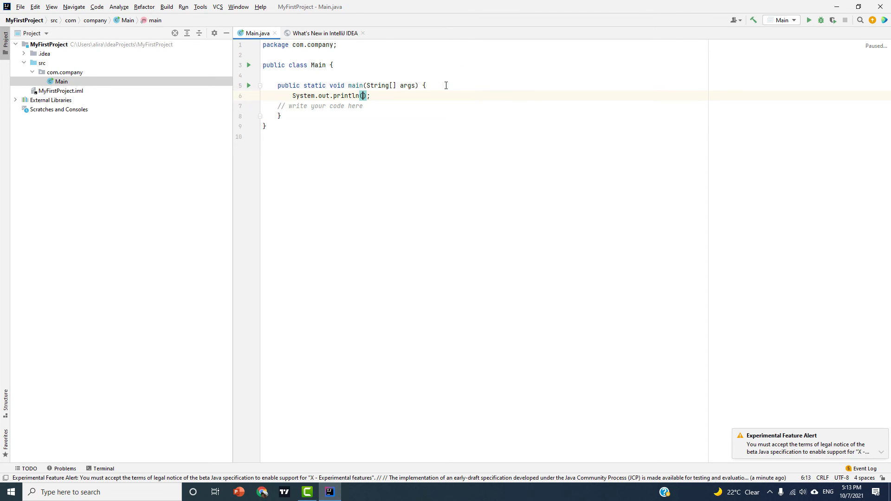
type("\"hello")
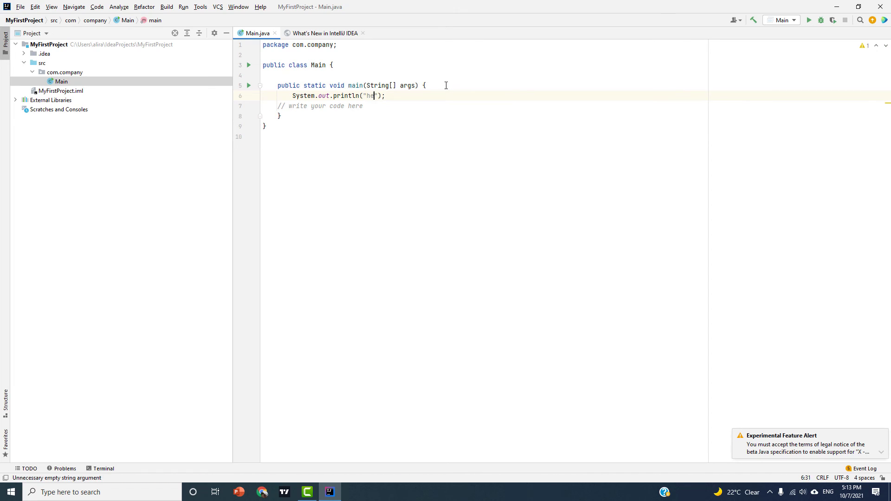
type("w")
key("BackSpace")
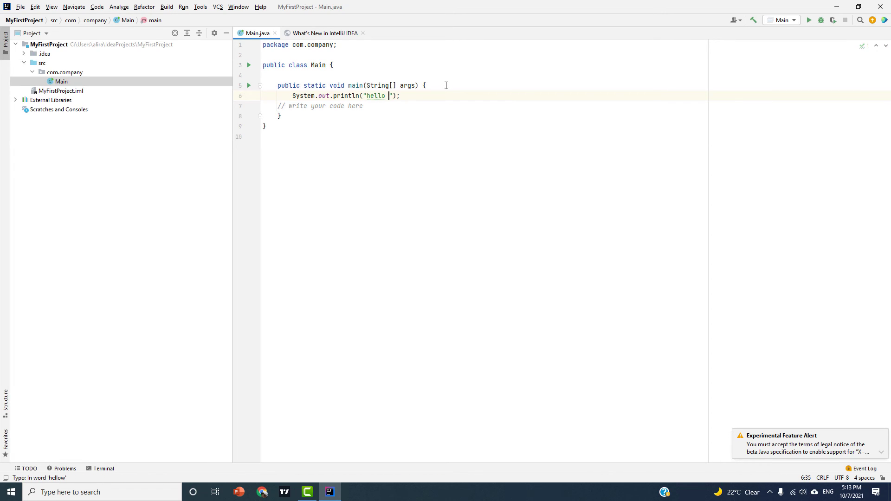
type("world")
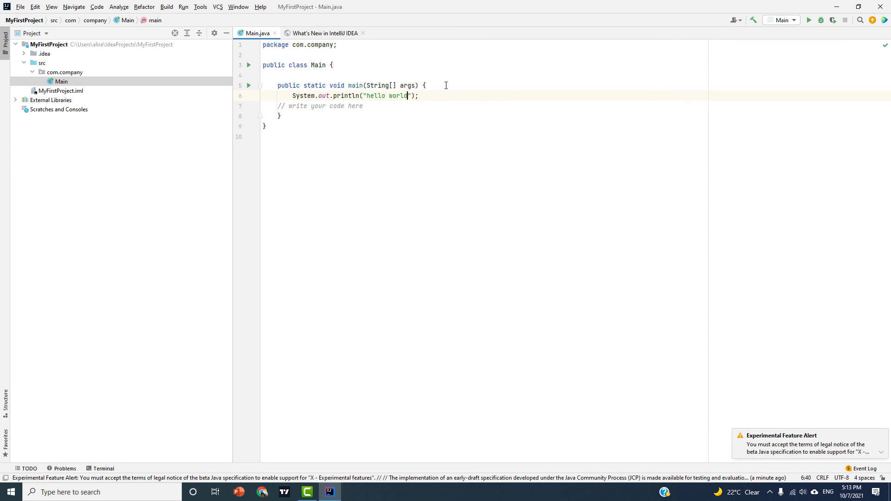
type("!")
- Run the Main class and highlight the program's printed line in the run output
left_click(808, 21)
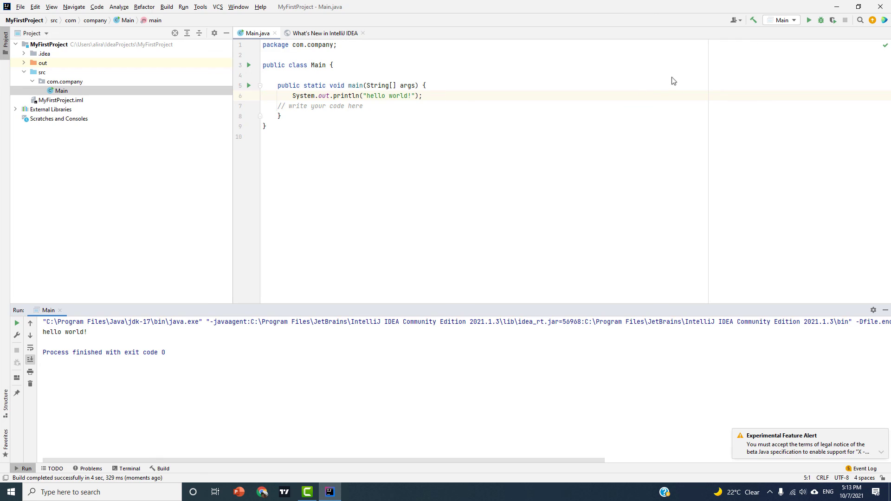
left_click_drag(43, 332, 99, 342)
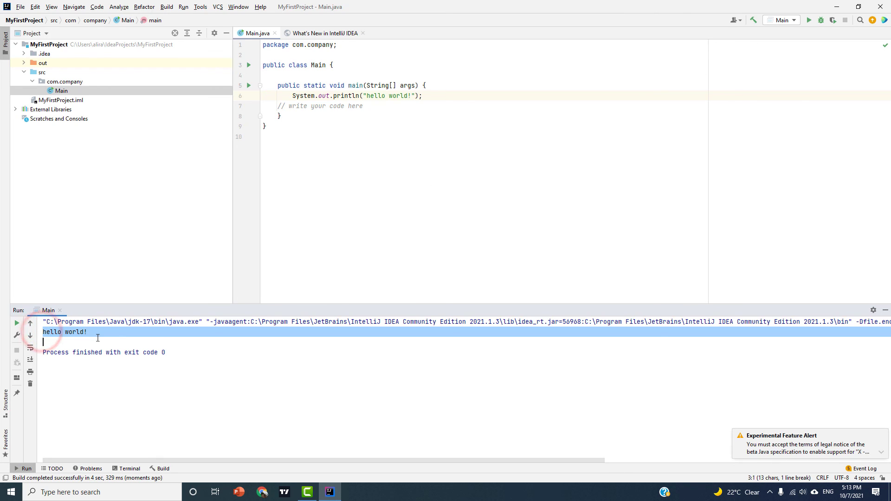